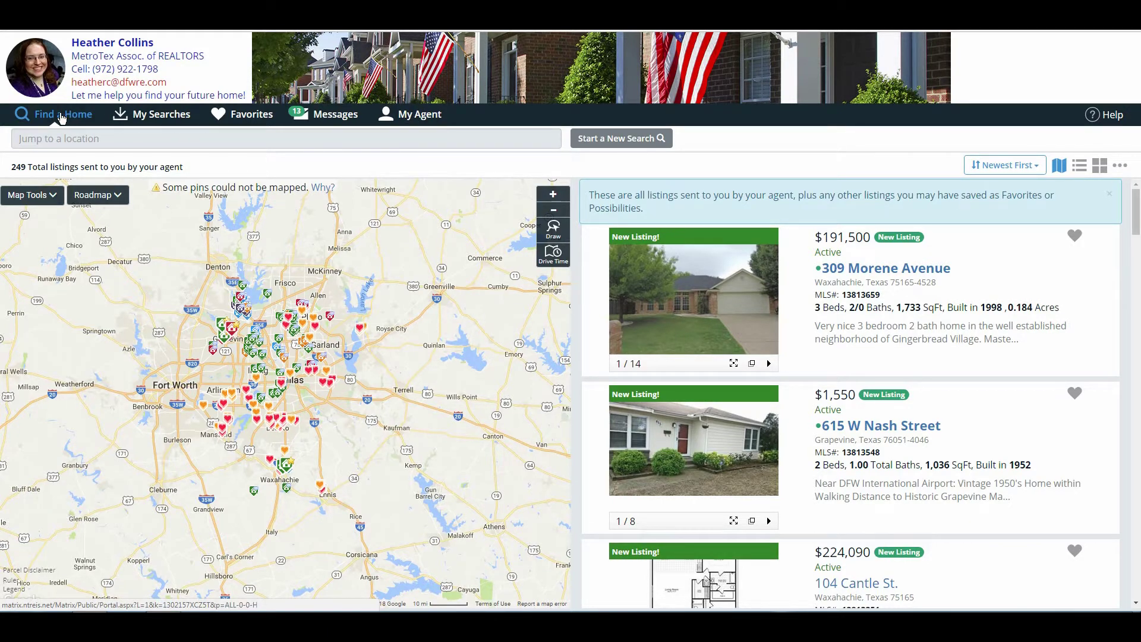
Open the My Agent profile and browse its About Me introduction, contact details and MetroTex video.
{"action": "left_click", "coordinate": [406, 119]}
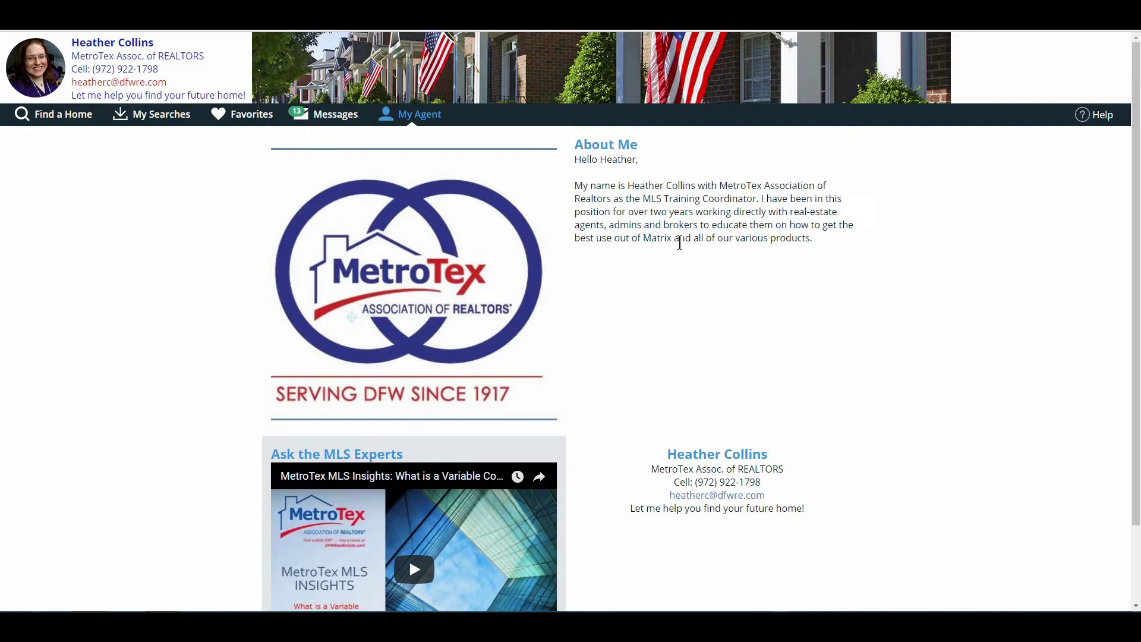
{"action": "left_click", "coordinate": [680, 244]}
{"action": "scroll", "coordinate": [603, 315], "scroll_direction": "down", "scroll_amount": 2}
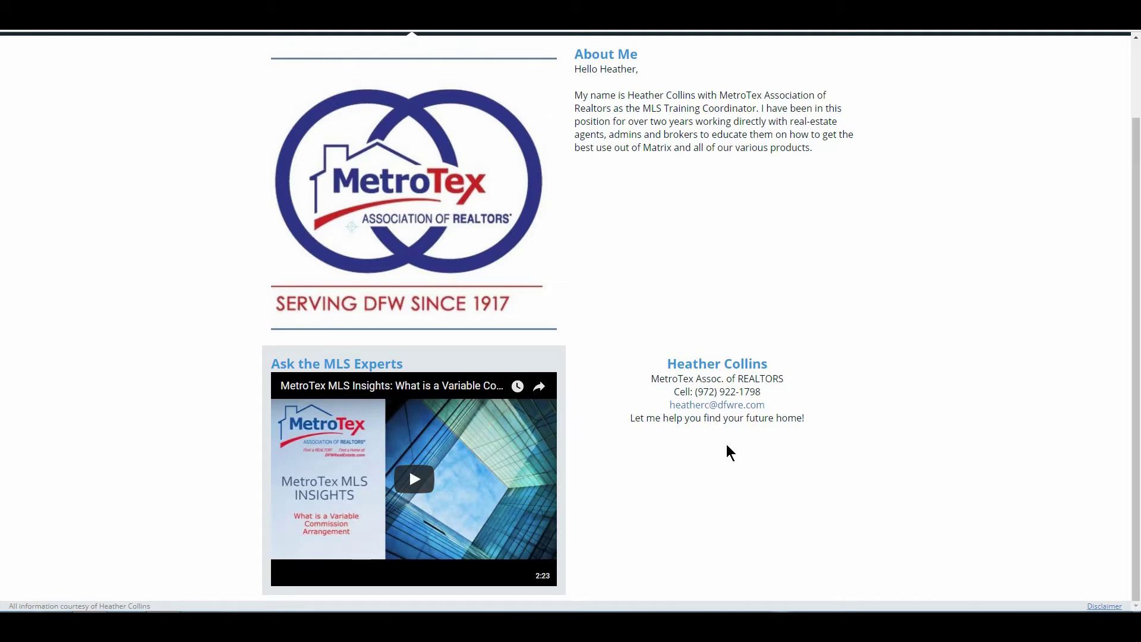
{"action": "scroll", "coordinate": [717, 438], "scroll_direction": "up", "scroll_amount": 2}
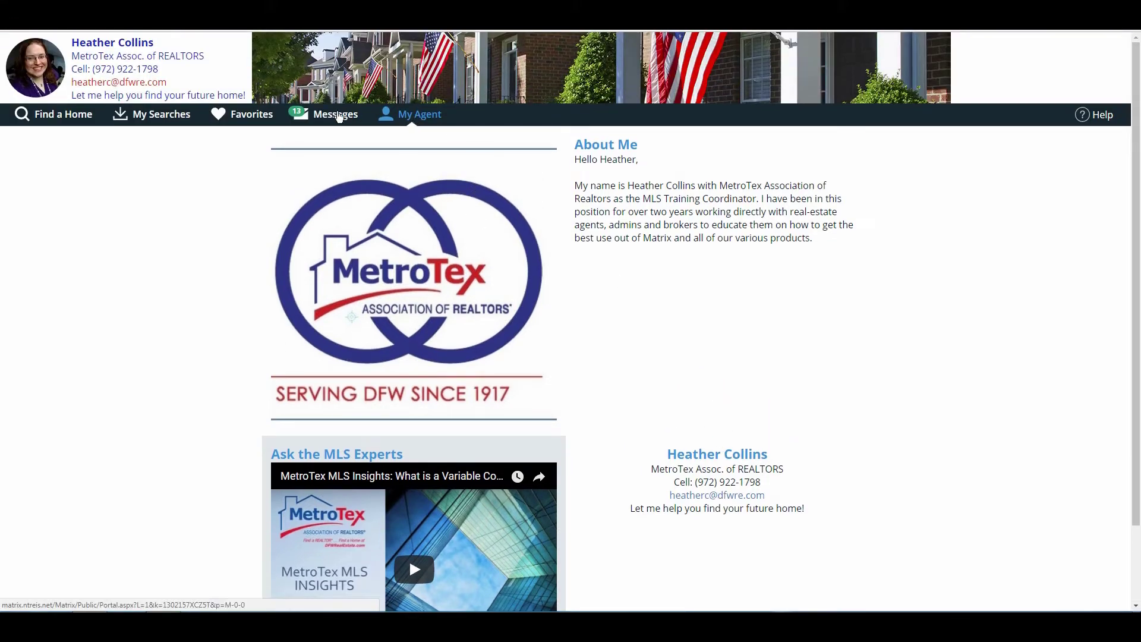
Open the messages inbox and view the '1 New' listing from the Mar 10 Test For Barb alert.
{"action": "left_click", "coordinate": [310, 122]}
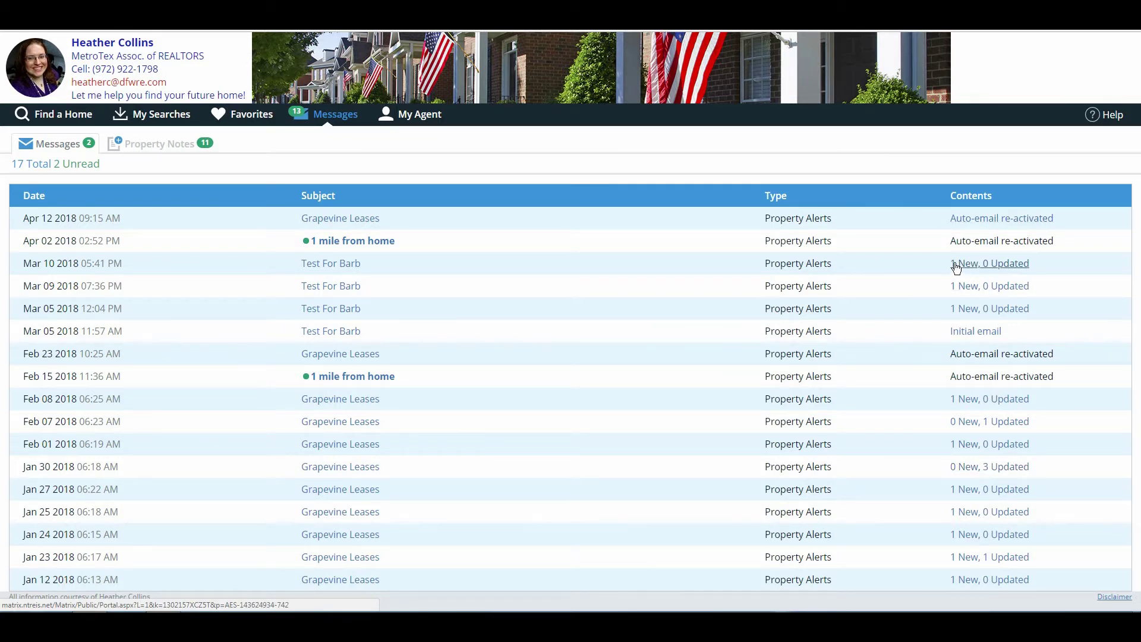
{"action": "left_click", "coordinate": [957, 265]}
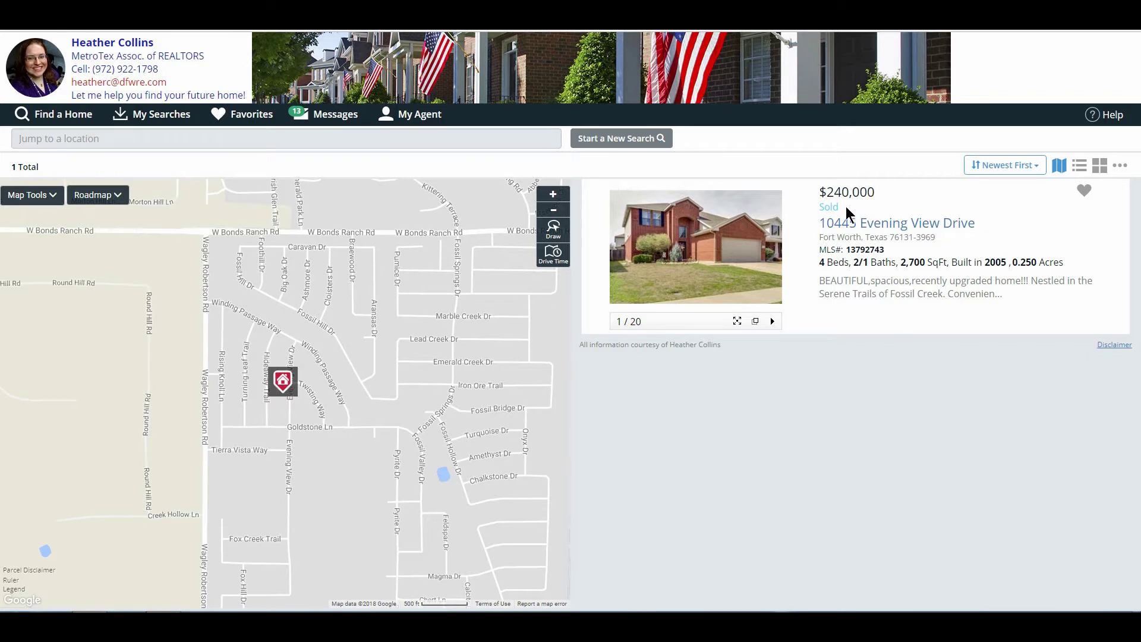
{"action": "left_click_drag", "start_coordinate": [846, 206], "coordinate": [815, 208]}
{"action": "left_click", "coordinate": [818, 361]}
{"action": "left_click", "coordinate": [322, 120]}
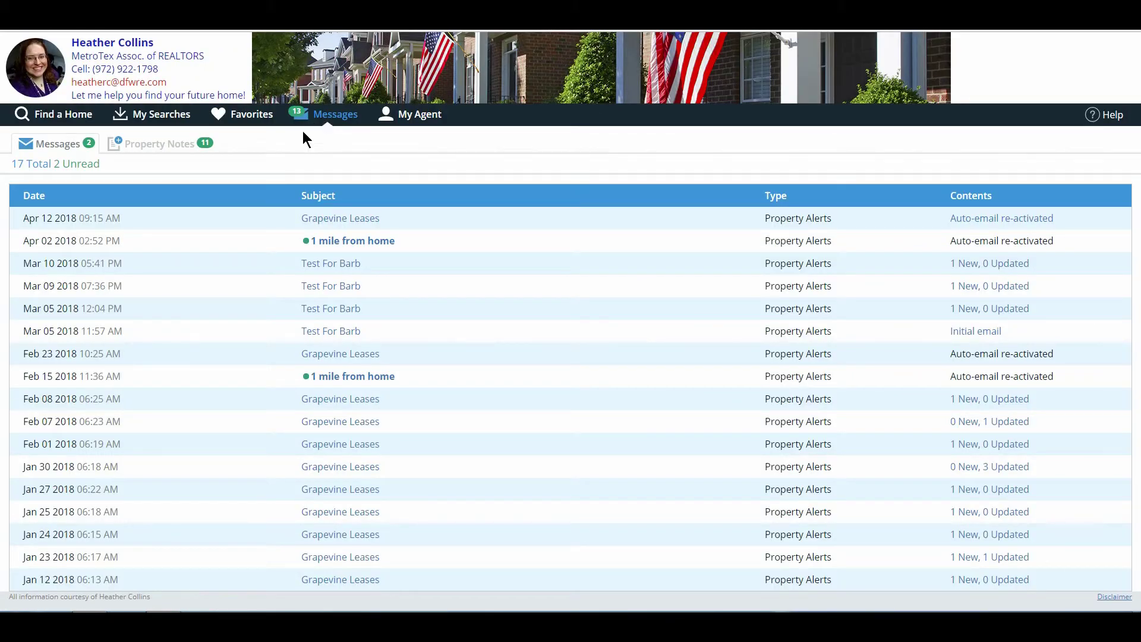
Open Property Notes and scroll through the 22 notes, 11 of them unread.
{"action": "left_click", "coordinate": [168, 149]}
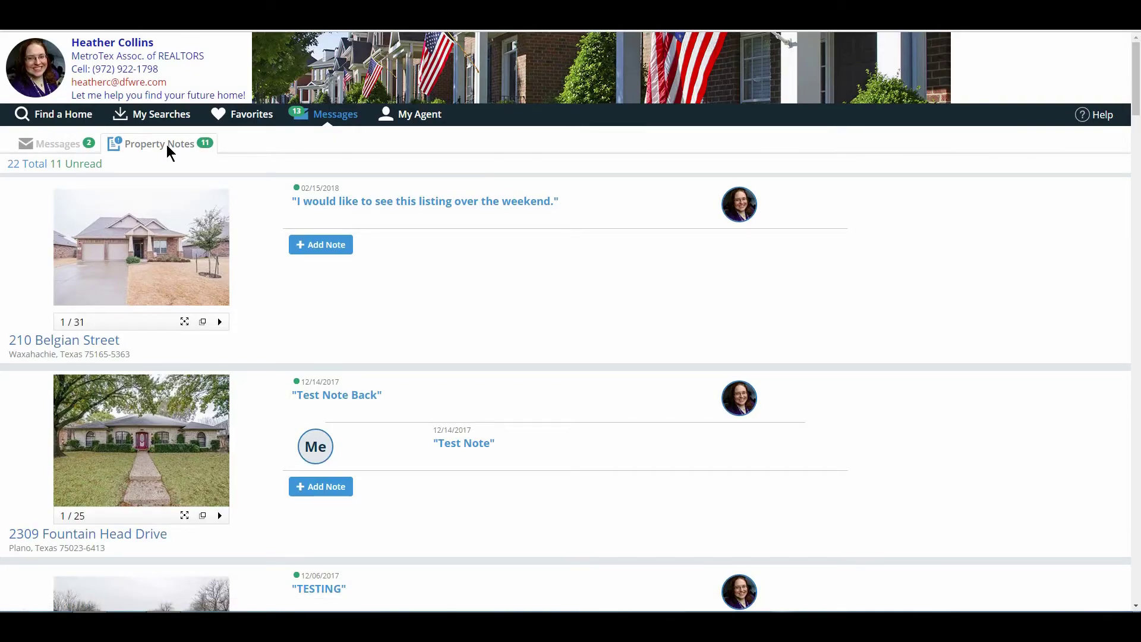
{"action": "mouse_move", "coordinate": [157, 256]}
{"action": "scroll", "coordinate": [401, 296], "scroll_direction": "down", "scroll_amount": 3}
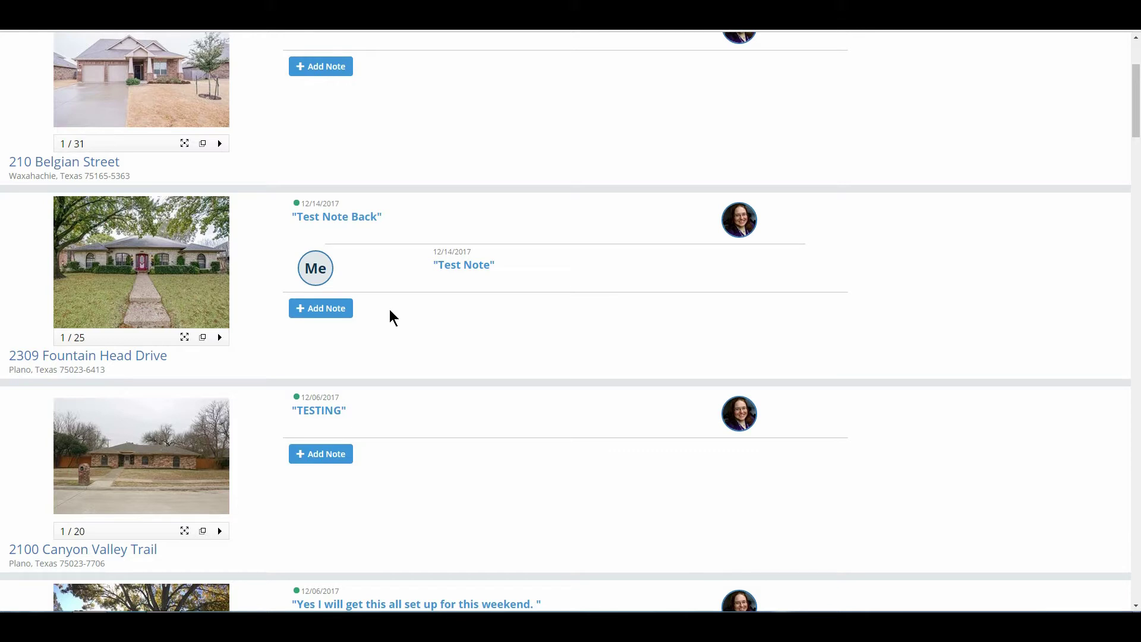
{"action": "scroll", "coordinate": [390, 310], "scroll_direction": "down", "scroll_amount": 1}
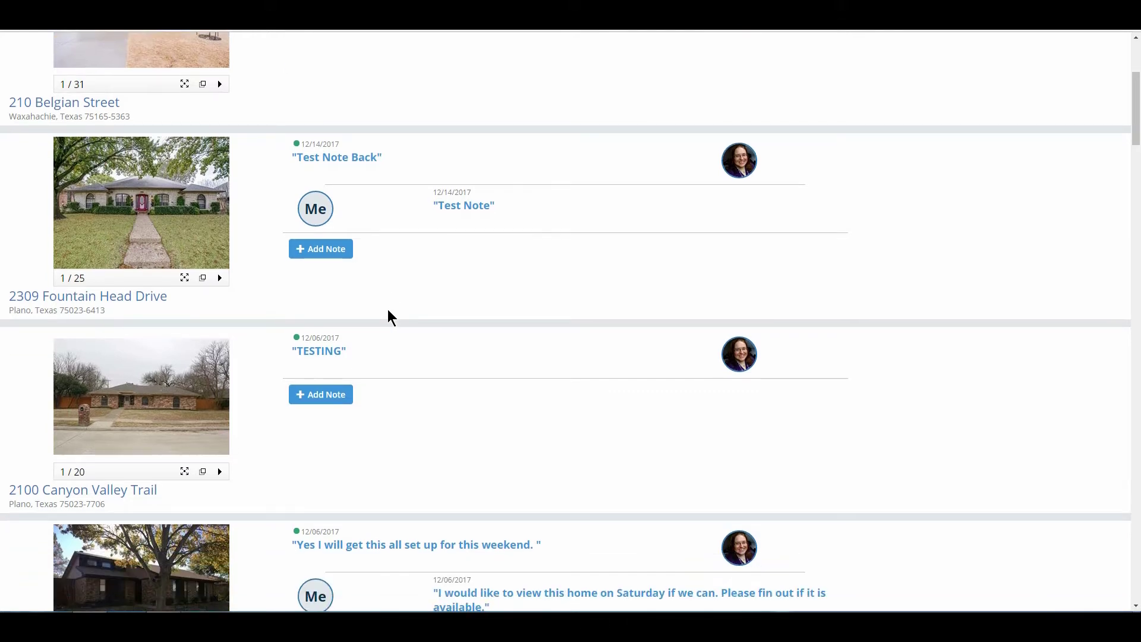
{"action": "scroll", "coordinate": [388, 312], "scroll_direction": "down", "scroll_amount": 1}
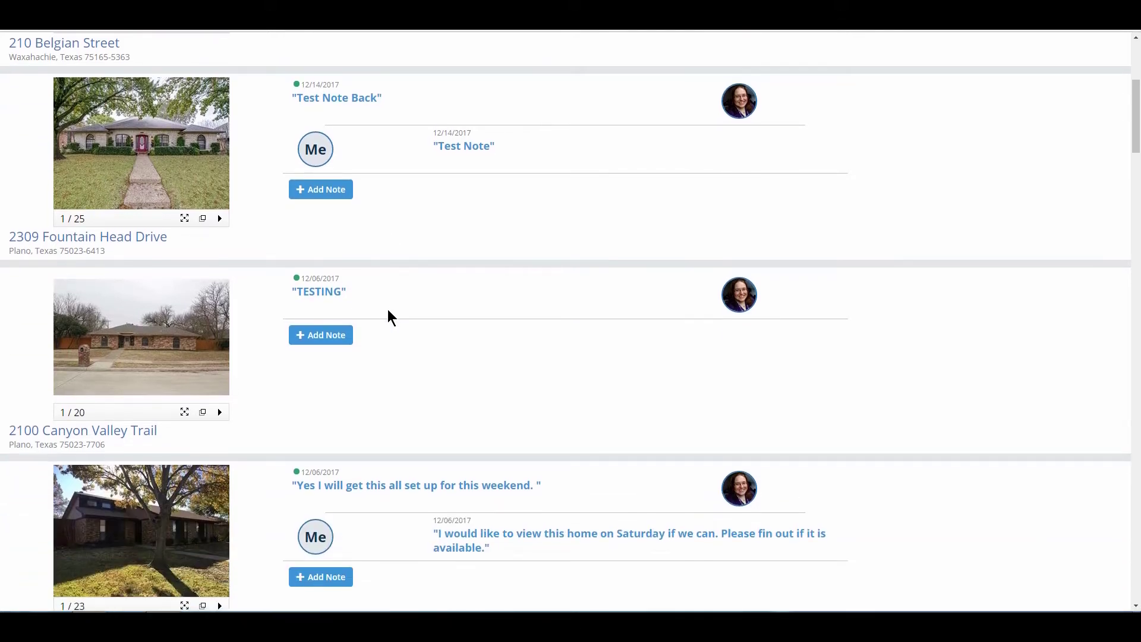
{"action": "scroll", "coordinate": [377, 310], "scroll_direction": "up", "scroll_amount": 4}
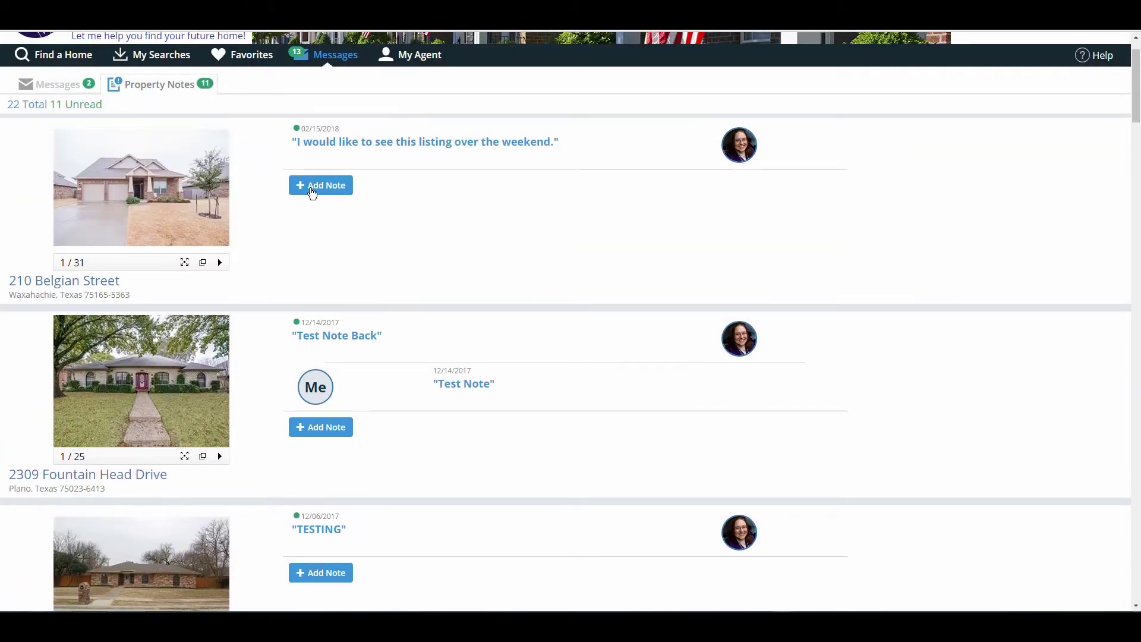
{"action": "left_click", "coordinate": [316, 189]}
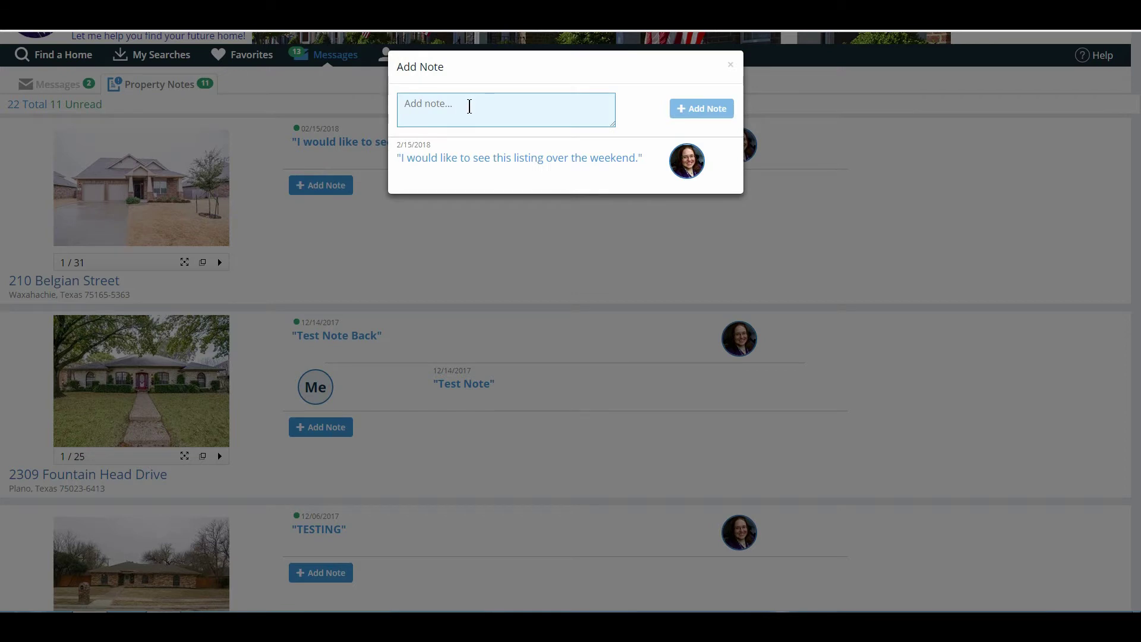
{"action": "left_click", "coordinate": [470, 106]}
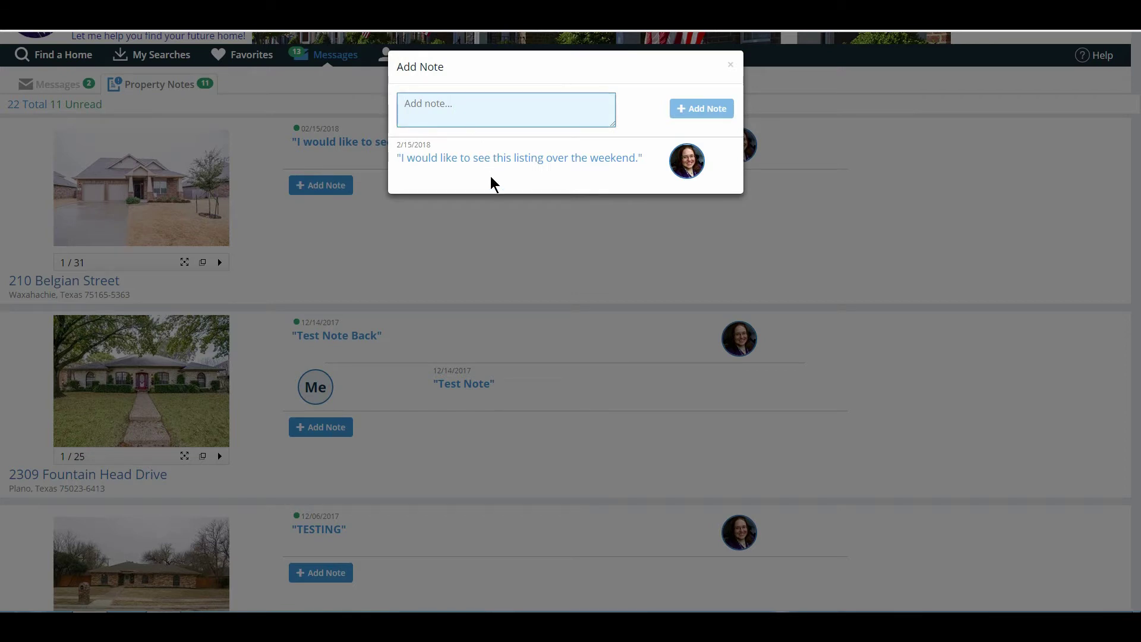
{"action": "left_click", "coordinate": [731, 65]}
{"action": "scroll", "coordinate": [348, 219], "scroll_direction": "up", "scroll_amount": 1}
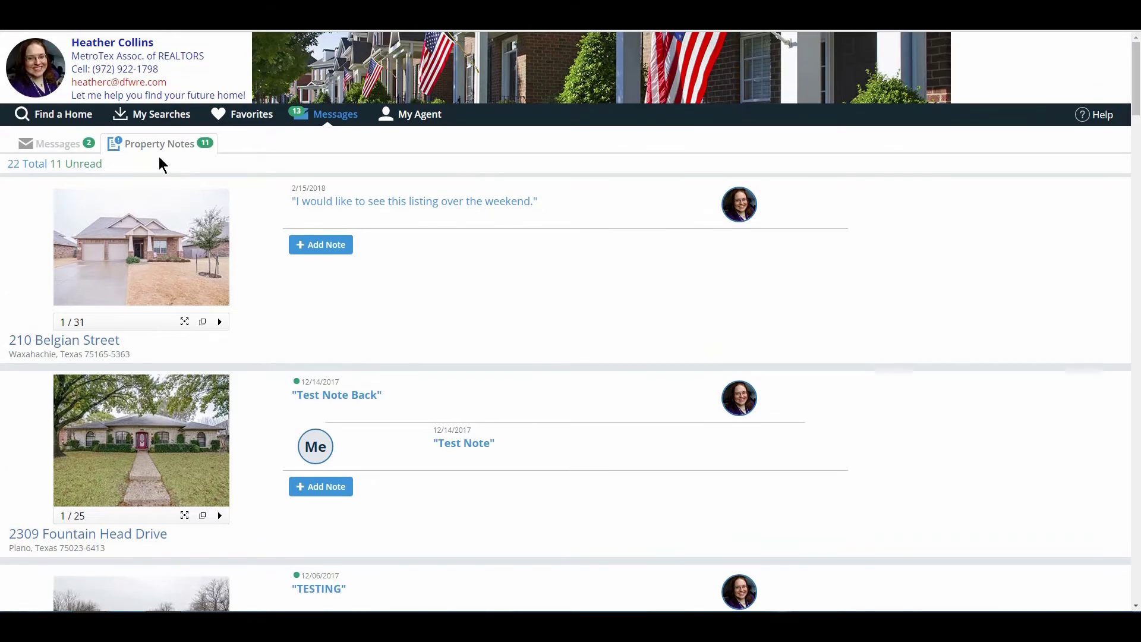
{"action": "left_click", "coordinate": [58, 147]}
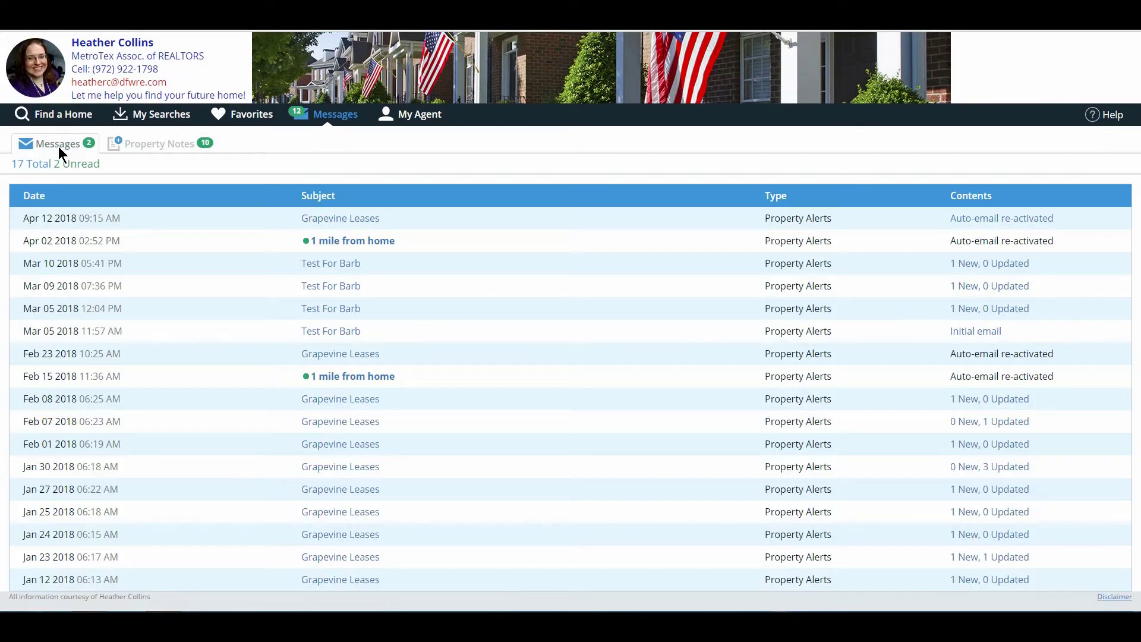
{"action": "left_click", "coordinate": [158, 144]}
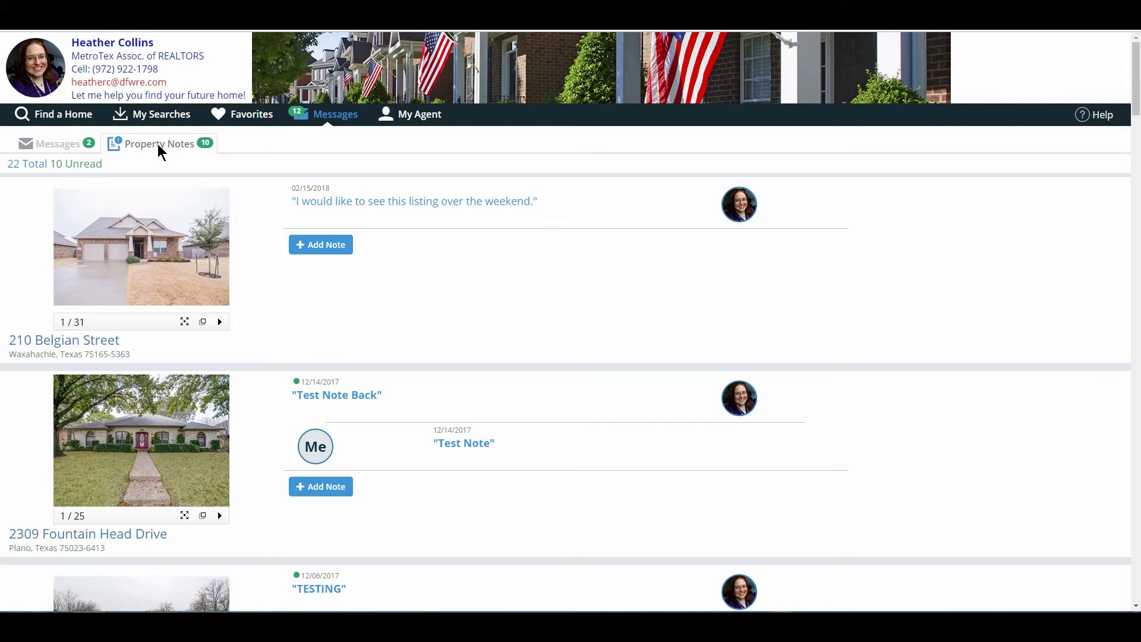
Browse the 44 Favorites, the Possibilities list and the Discarded list, then return to Favorites.
{"action": "left_click", "coordinate": [246, 115]}
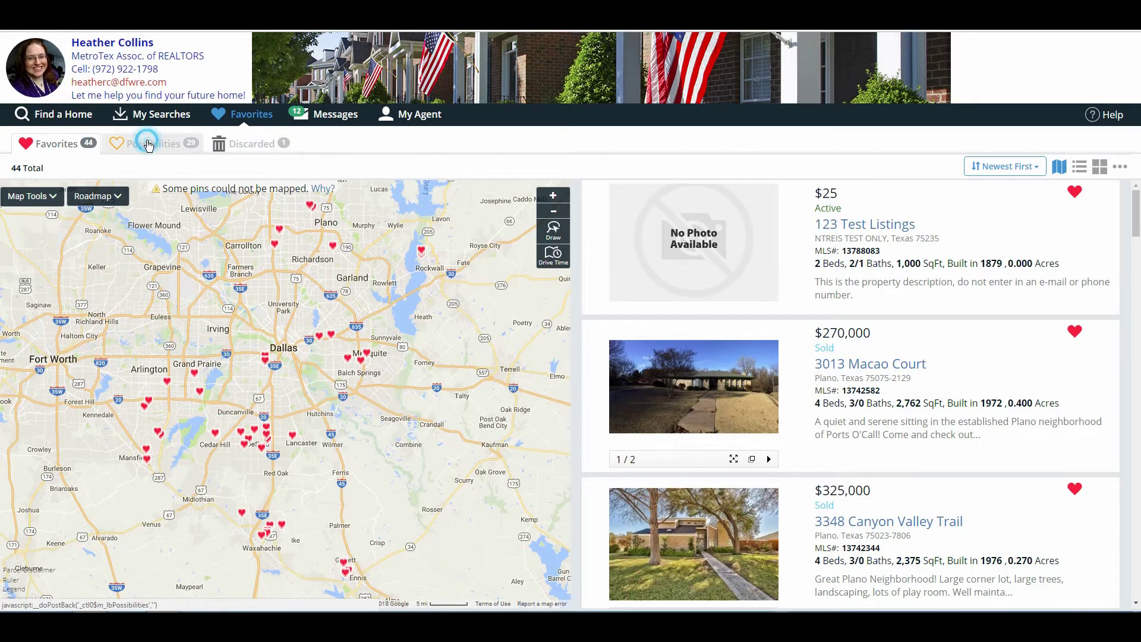
{"action": "left_click", "coordinate": [256, 150]}
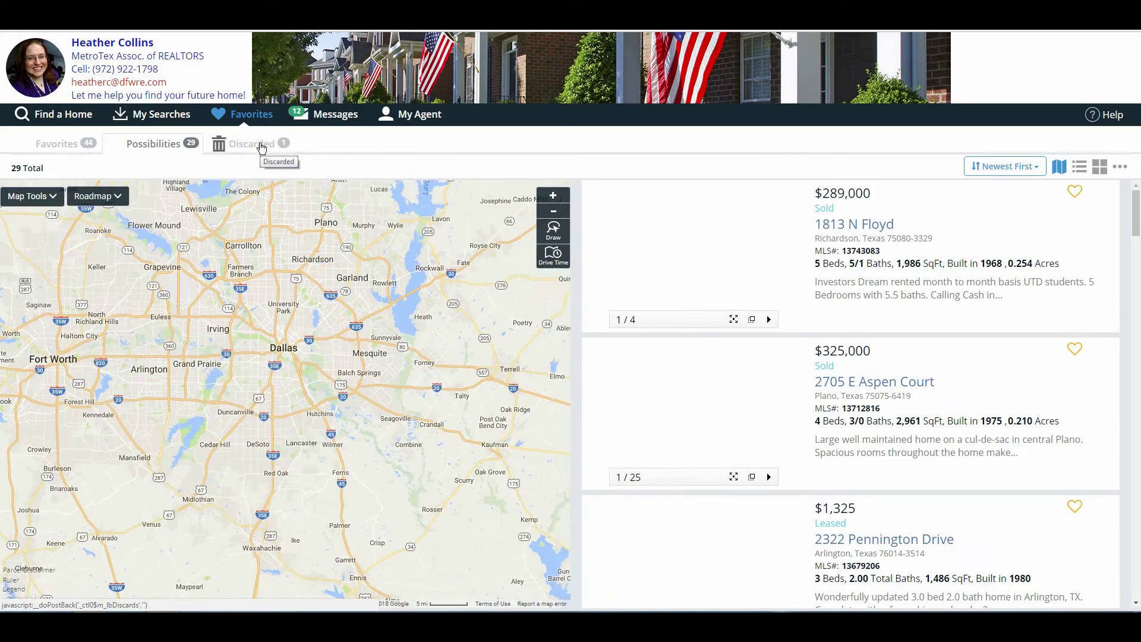
{"action": "left_click", "coordinate": [260, 145]}
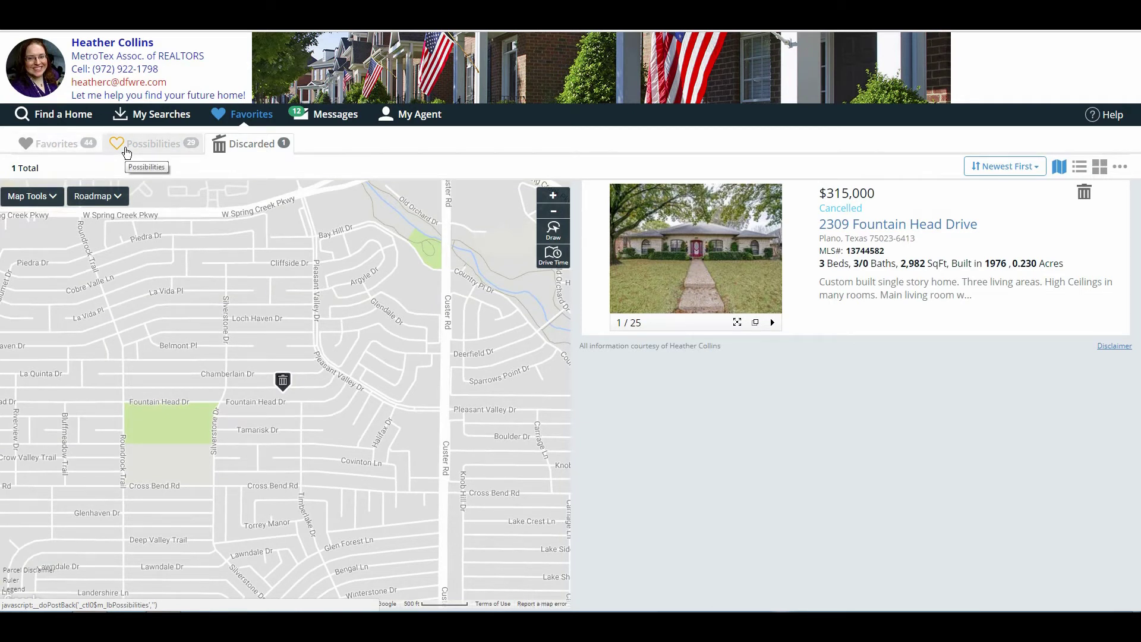
{"action": "left_click", "coordinate": [40, 152]}
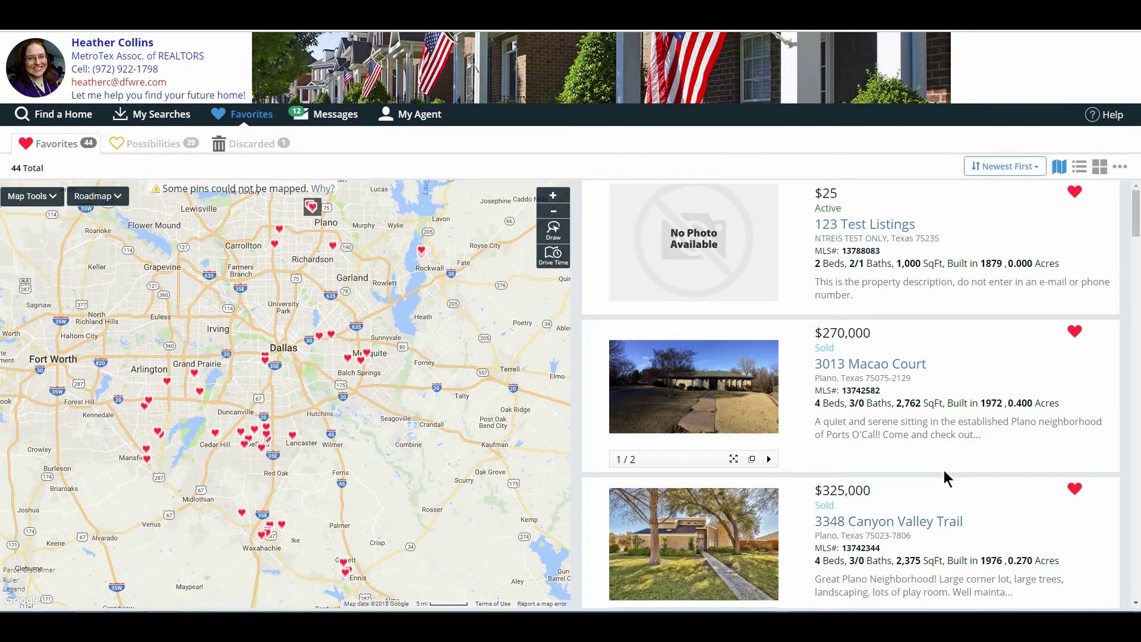
{"action": "left_click", "coordinate": [1075, 331]}
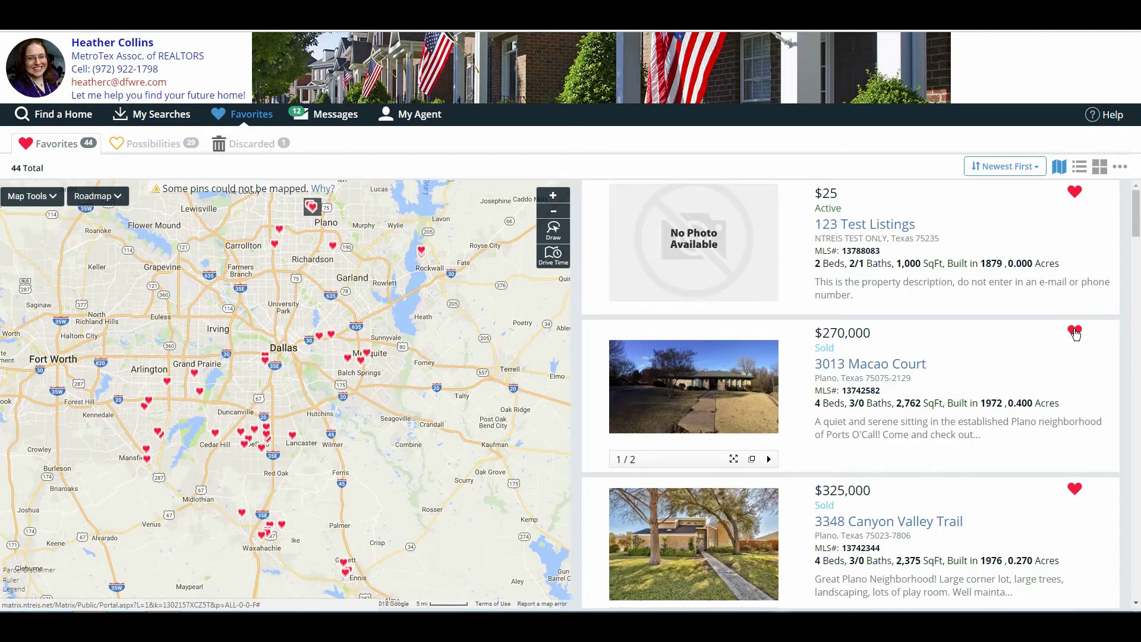
{"action": "left_click", "coordinate": [1076, 334]}
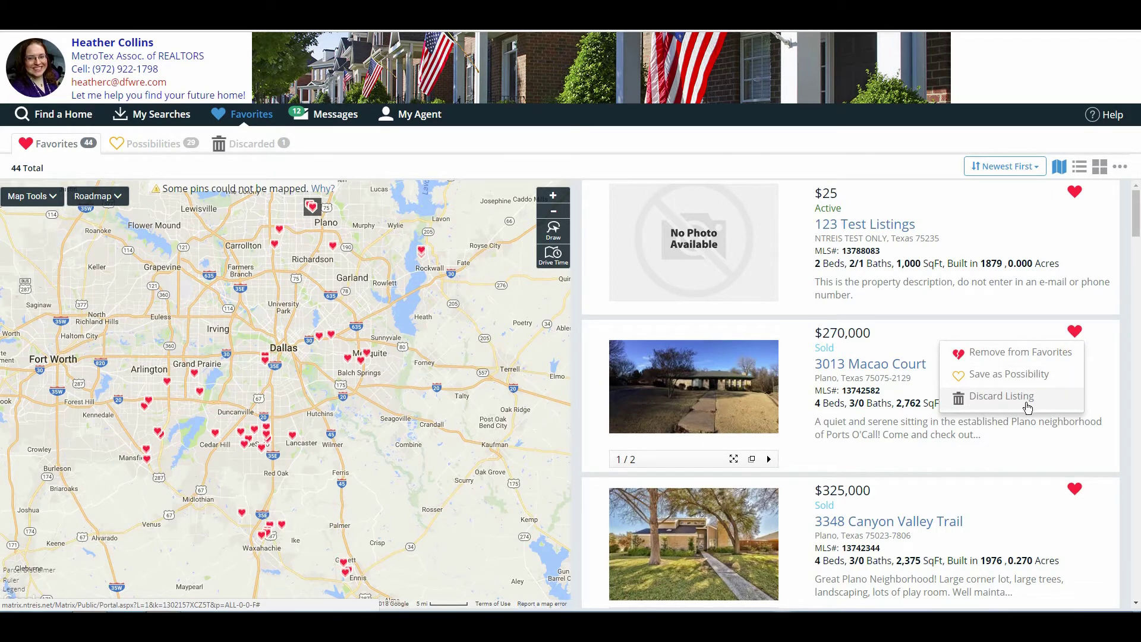
{"action": "left_click", "coordinate": [1028, 407]}
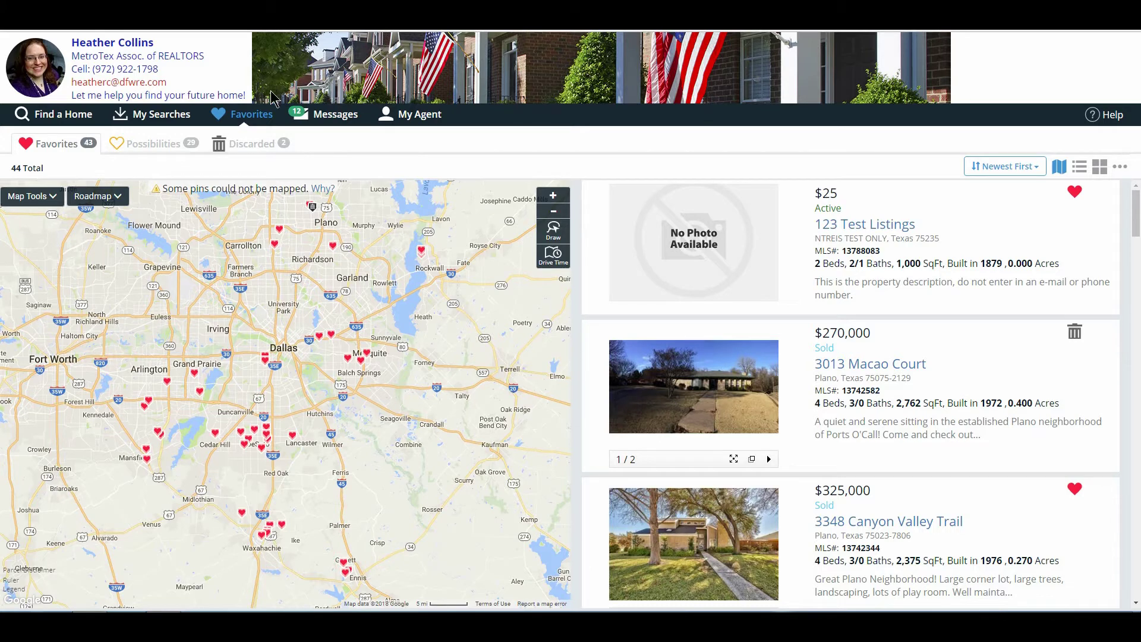
{"action": "left_click", "coordinate": [157, 117]}
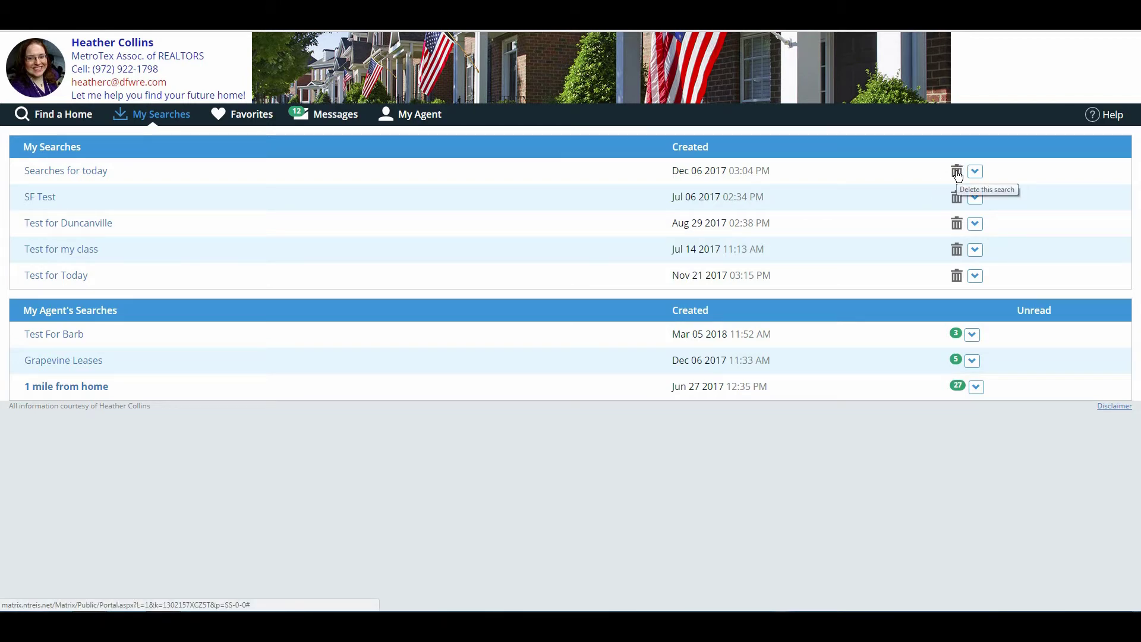
Delete the 'Searches for today' saved search and confirm with OK.
{"action": "left_click", "coordinate": [957, 172]}
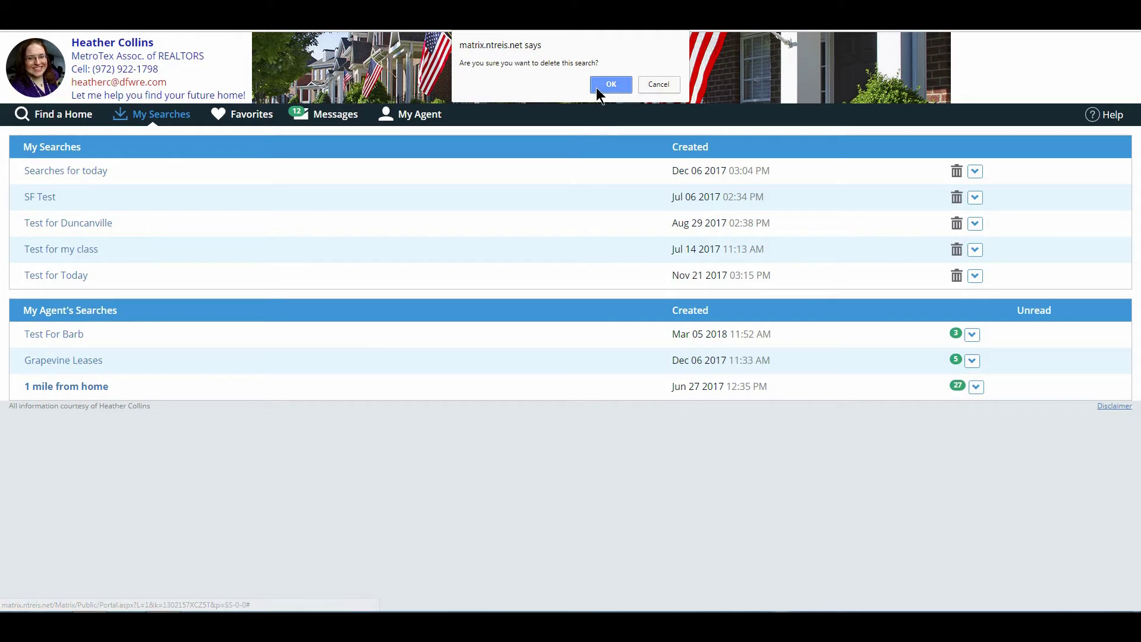
{"action": "left_click", "coordinate": [597, 88]}
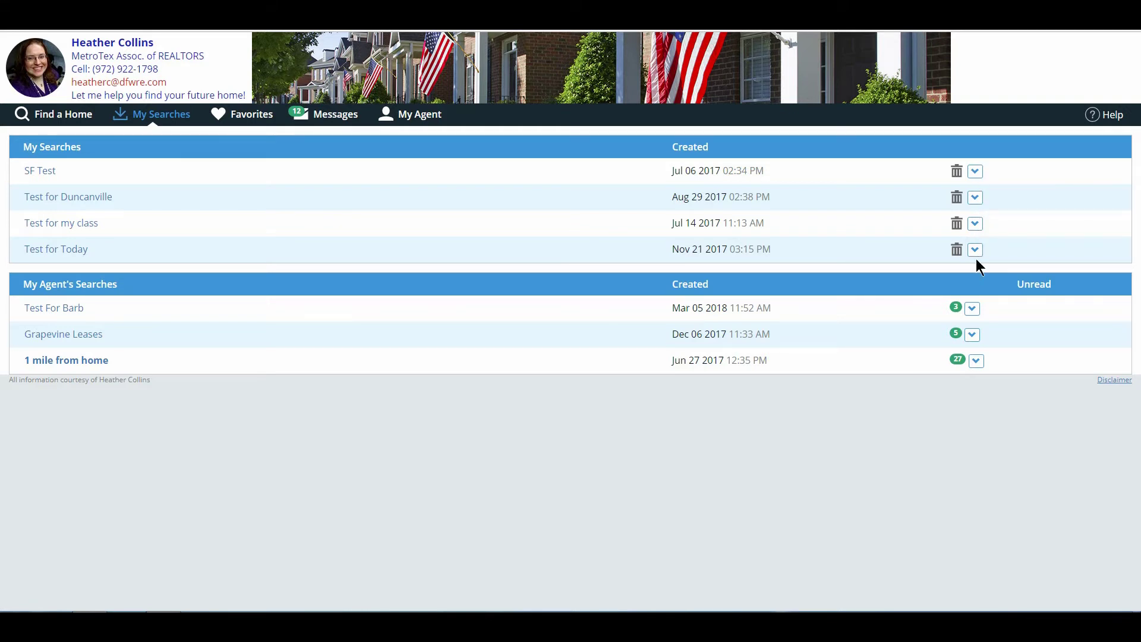
Expand criteria for 'SF Test' and '1 mile from home' (Active/Coming Soon single-family within 1.00 mi).
{"action": "left_click", "coordinate": [976, 172]}
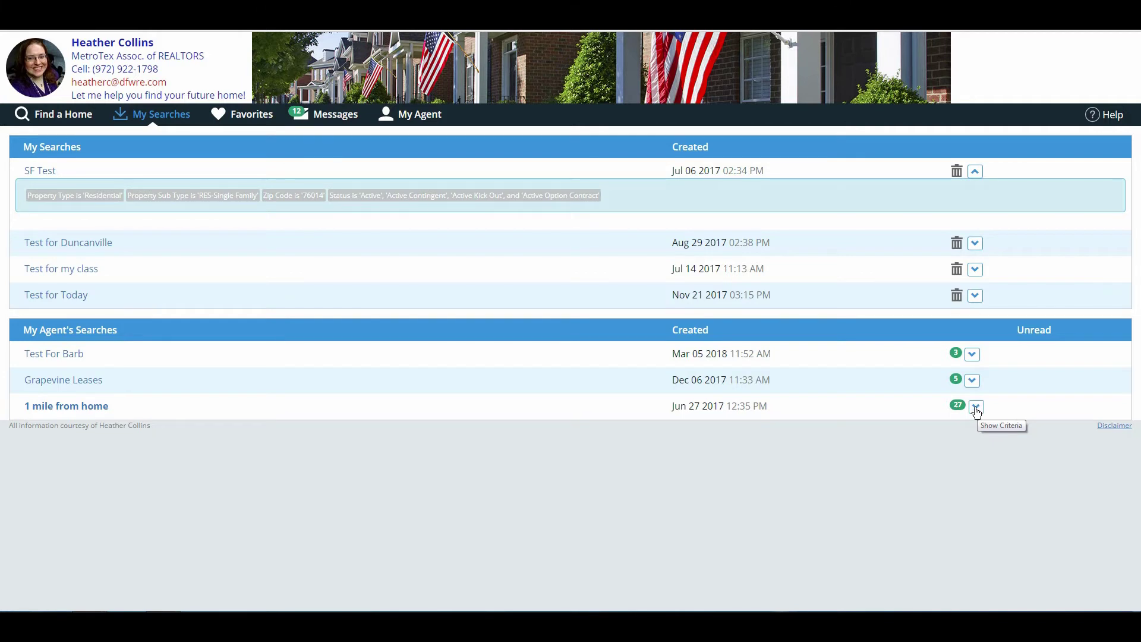
{"action": "left_click", "coordinate": [977, 410]}
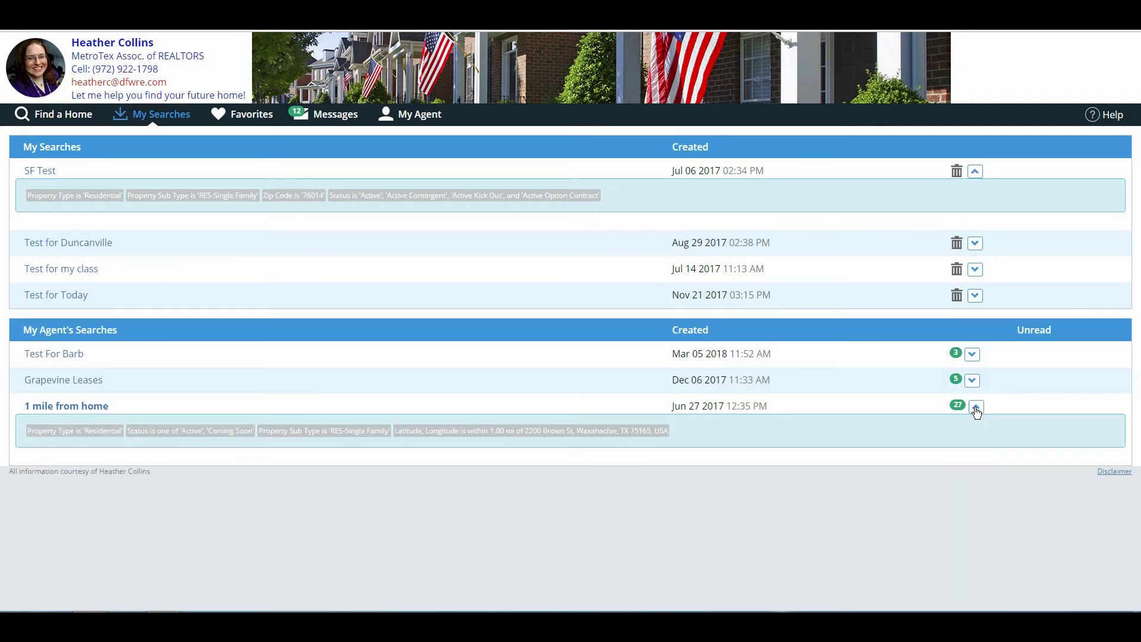
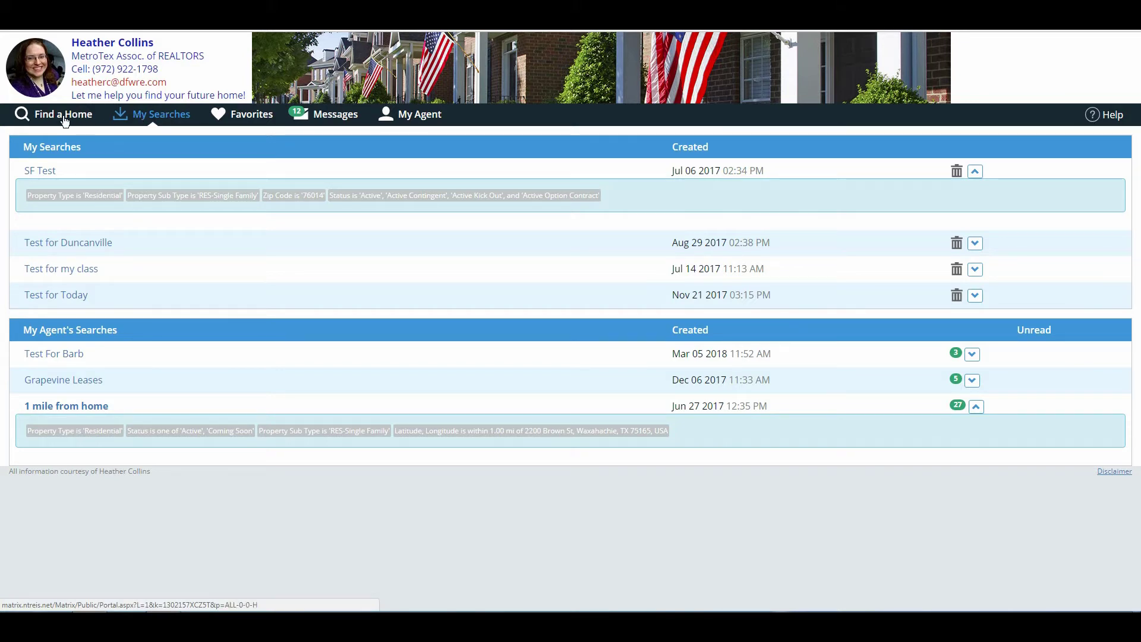
Show the 249 Find a Home listings on the map, try SqFt sorting, then restore Newest First.
{"action": "left_click", "coordinate": [48, 118]}
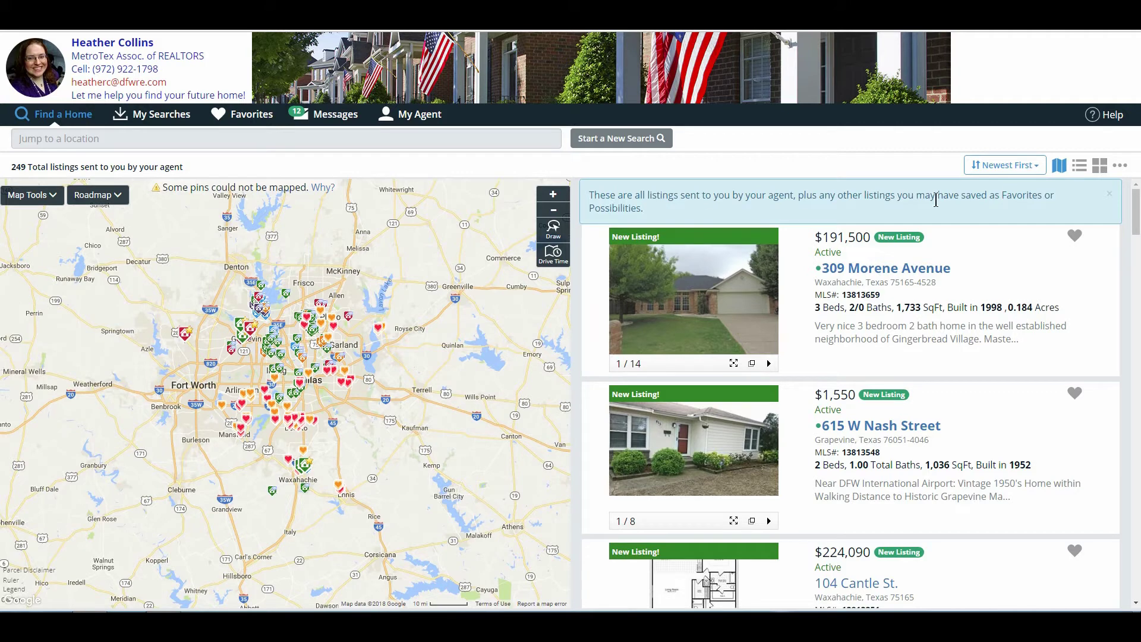
{"action": "left_click", "coordinate": [1015, 169]}
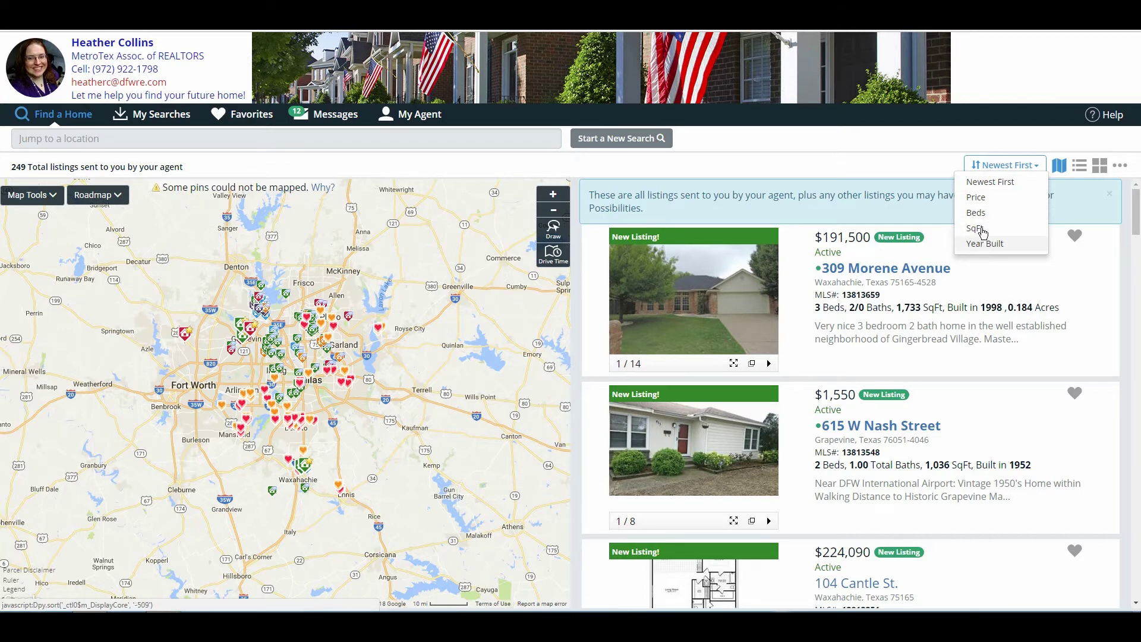
{"action": "left_click", "coordinate": [989, 183]}
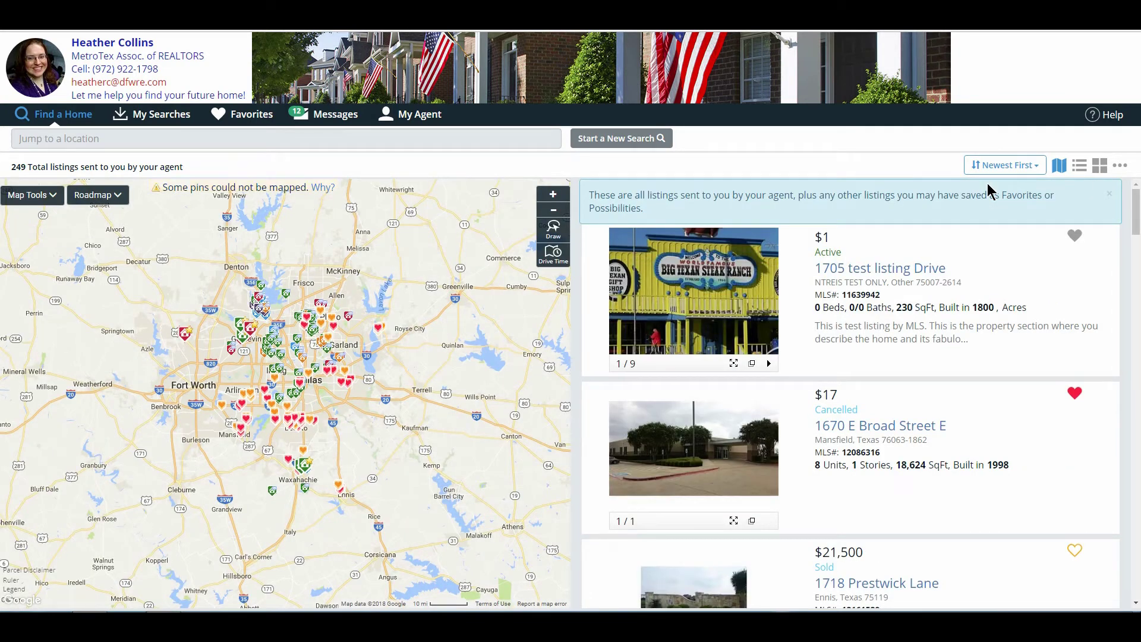
{"action": "left_click", "coordinate": [1003, 169]}
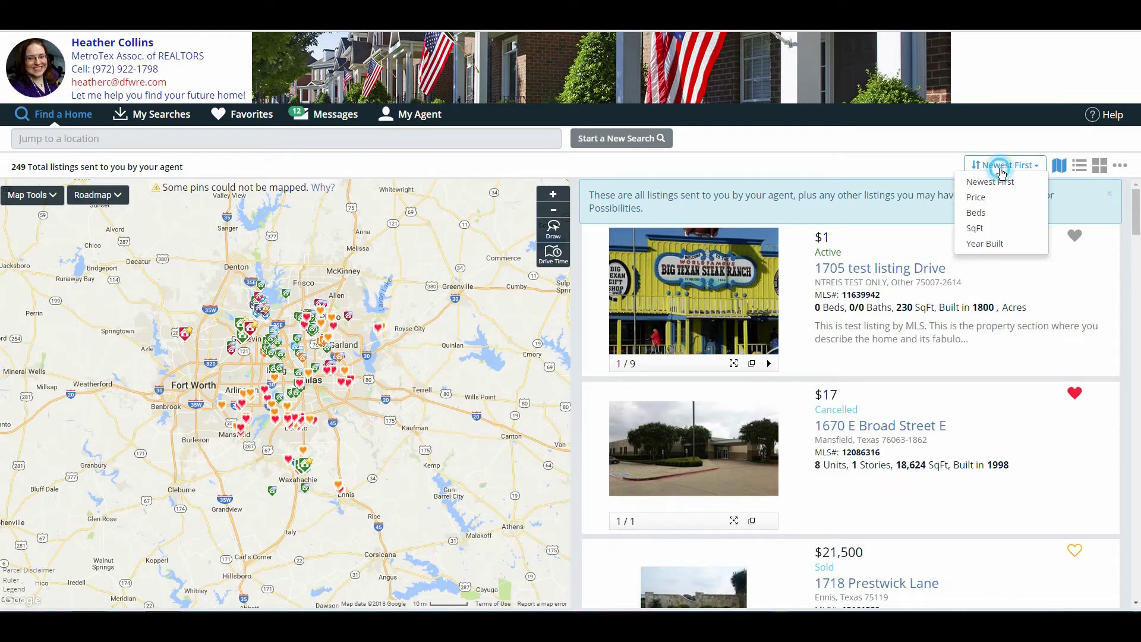
{"action": "left_click", "coordinate": [993, 183]}
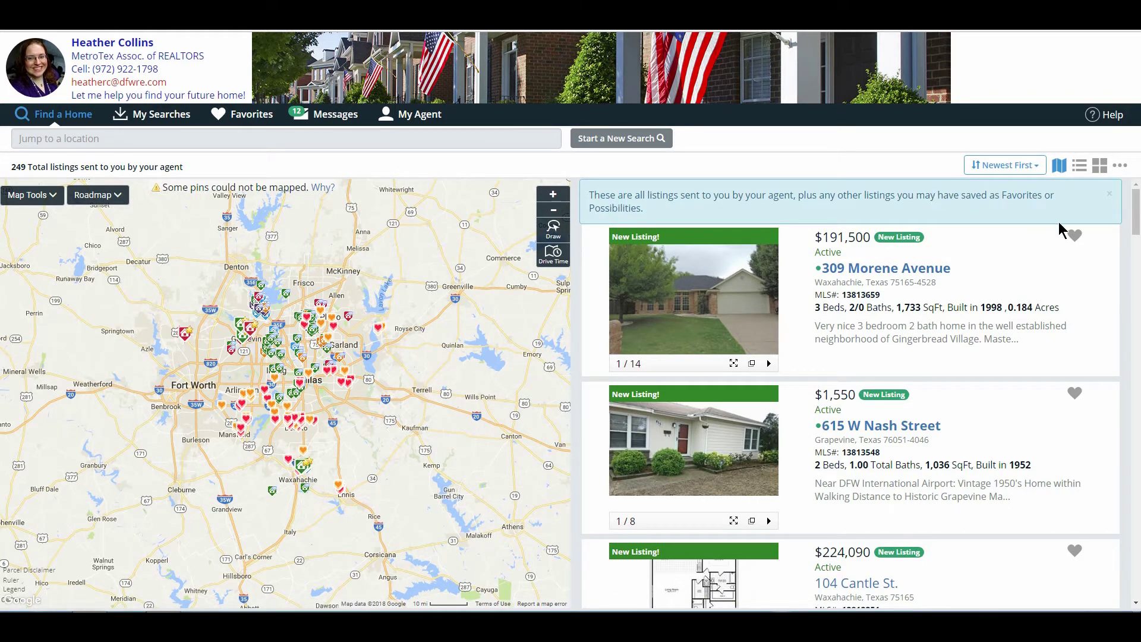
Switch the listings from list view to gallery view, then bring up the '...' view choices.
{"action": "left_click", "coordinate": [1080, 170]}
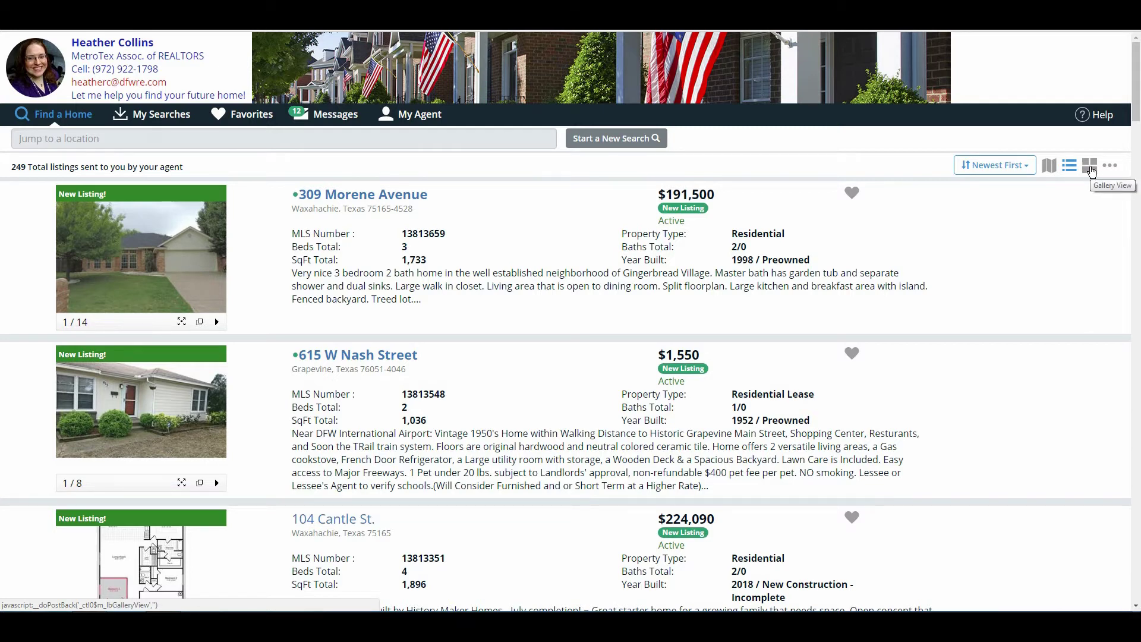
{"action": "left_click", "coordinate": [1090, 167]}
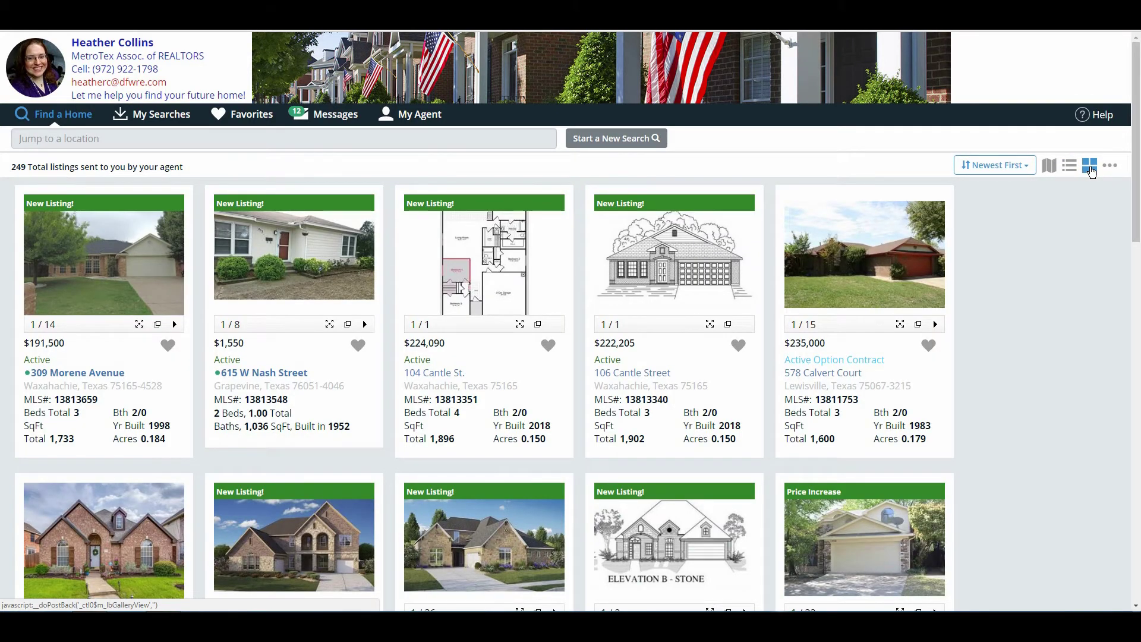
{"action": "left_click", "coordinate": [1113, 168]}
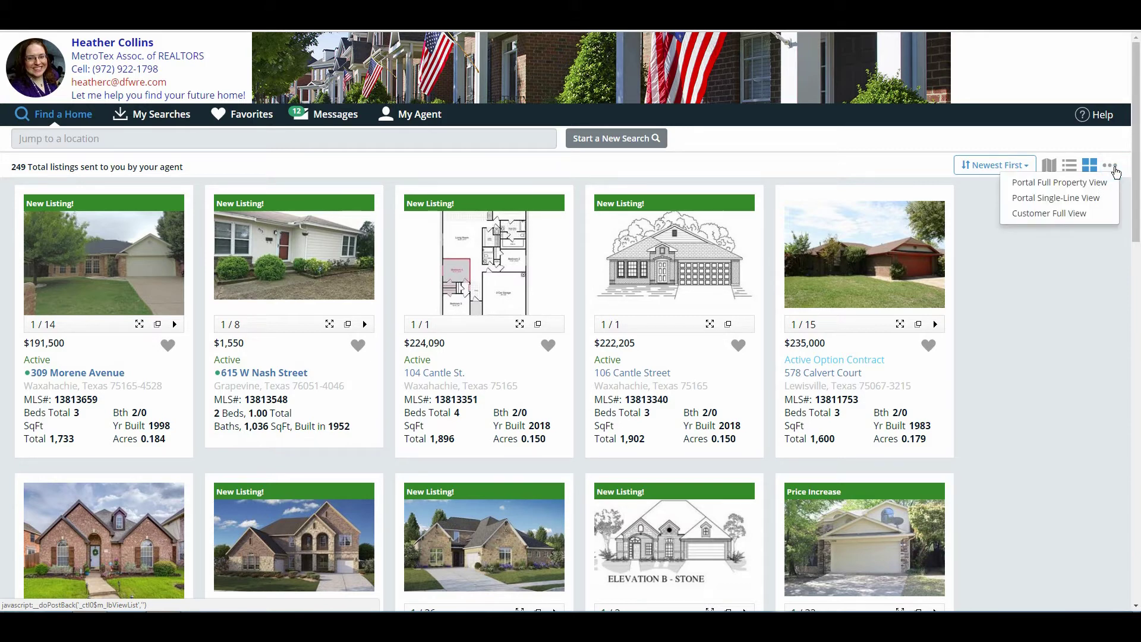
{"action": "left_click", "coordinate": [1049, 183]}
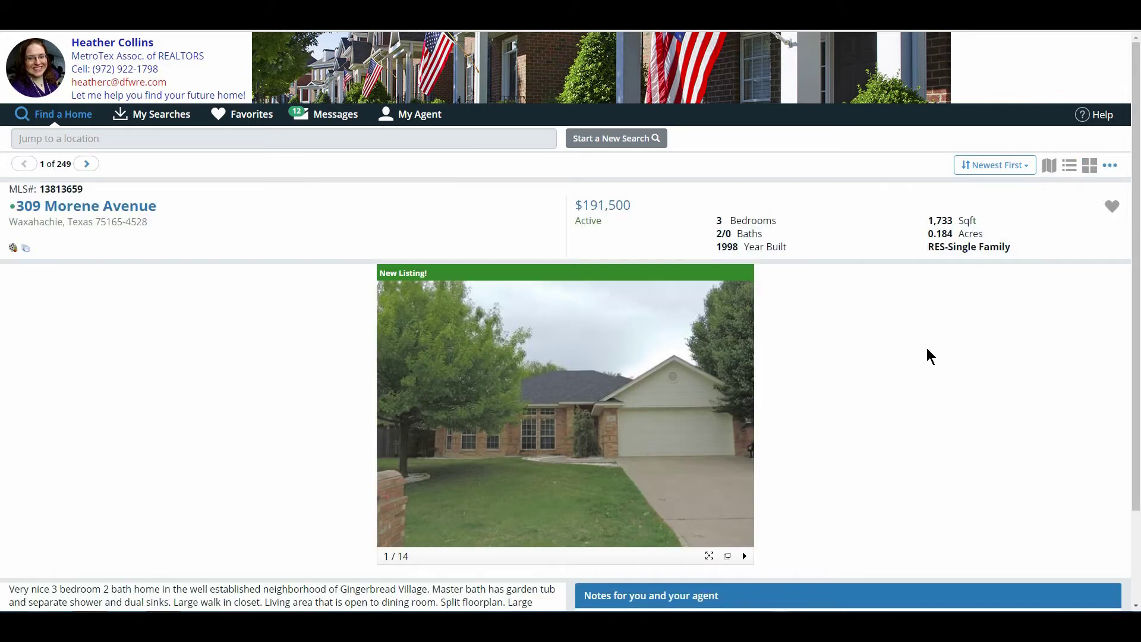
{"action": "scroll", "coordinate": [908, 356], "scroll_direction": "down", "scroll_amount": 2}
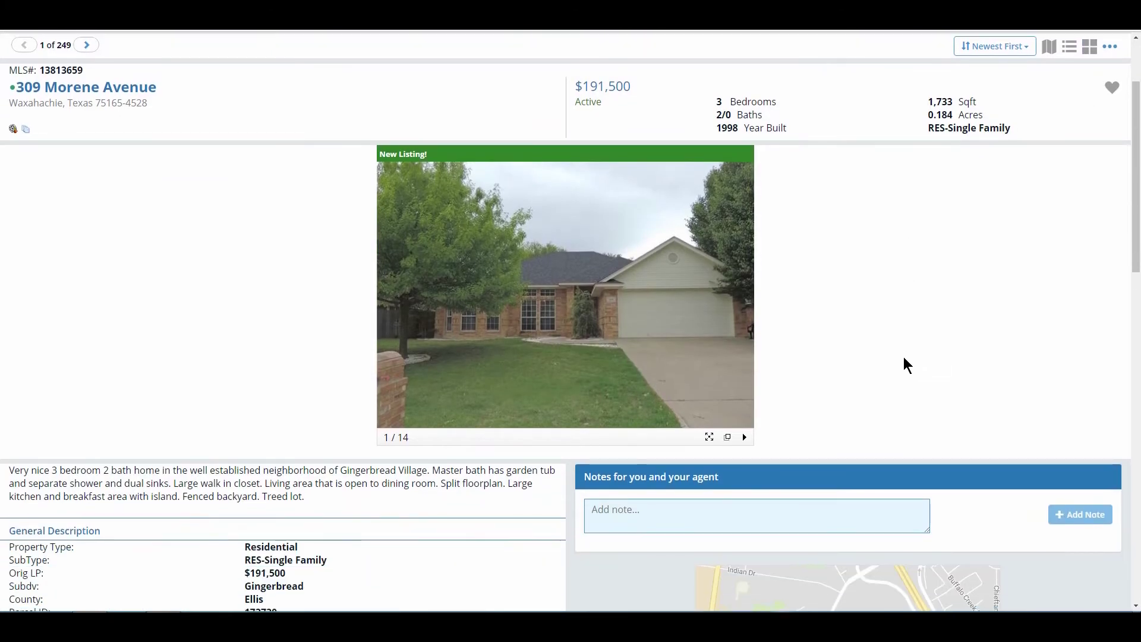
{"action": "scroll", "coordinate": [904, 364], "scroll_direction": "down", "scroll_amount": 3}
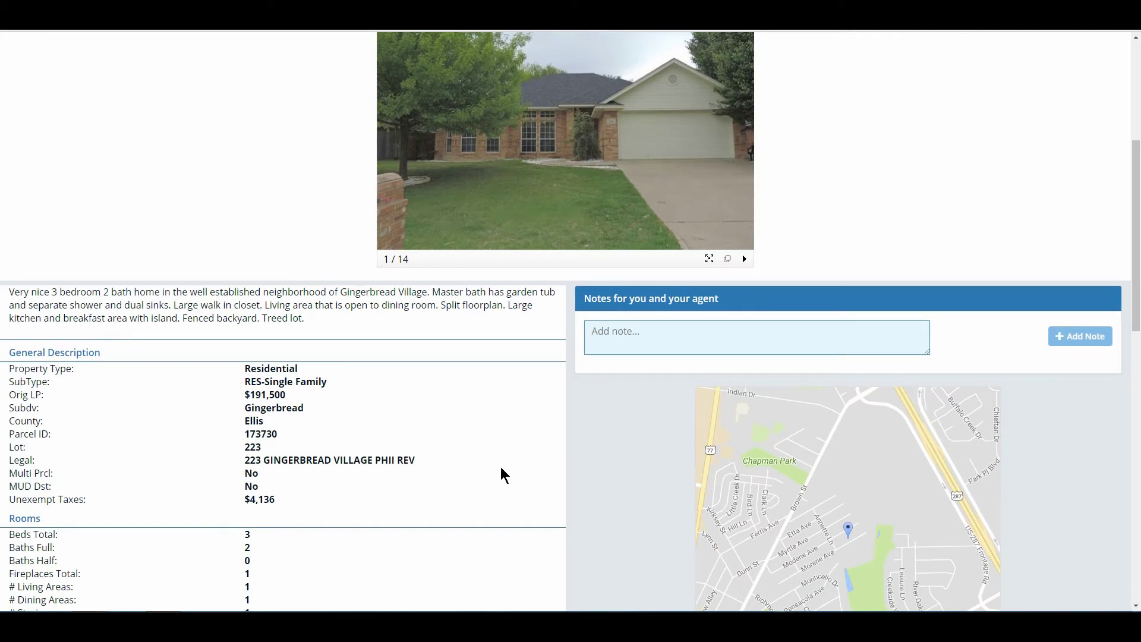
{"action": "left_click", "coordinate": [660, 340]}
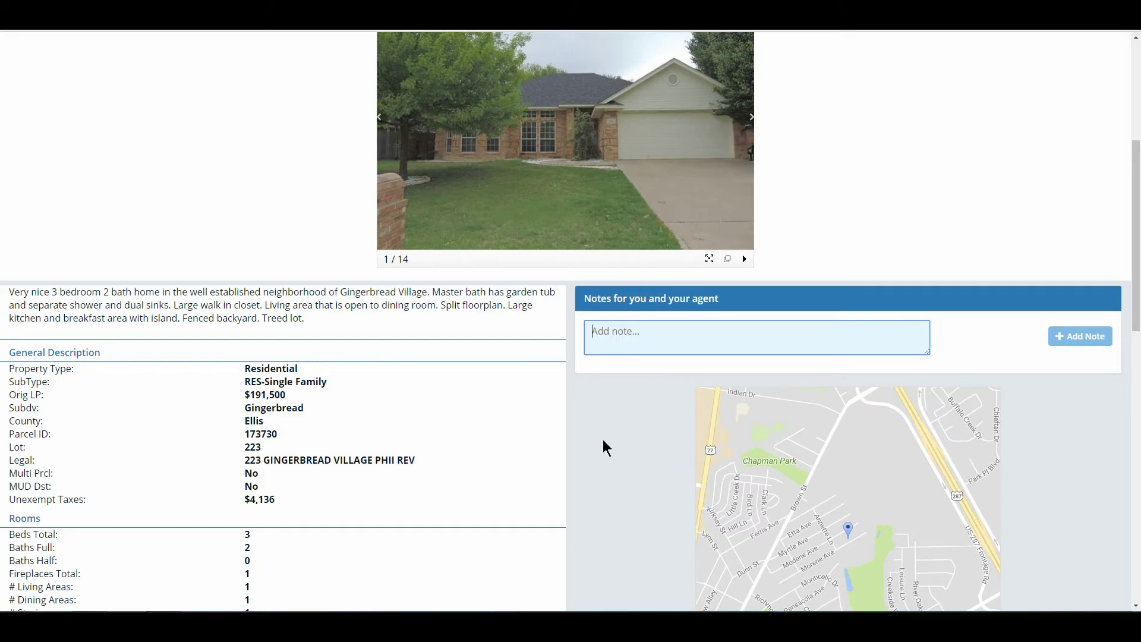
{"action": "scroll", "coordinate": [463, 455], "scroll_direction": "down", "scroll_amount": 8}
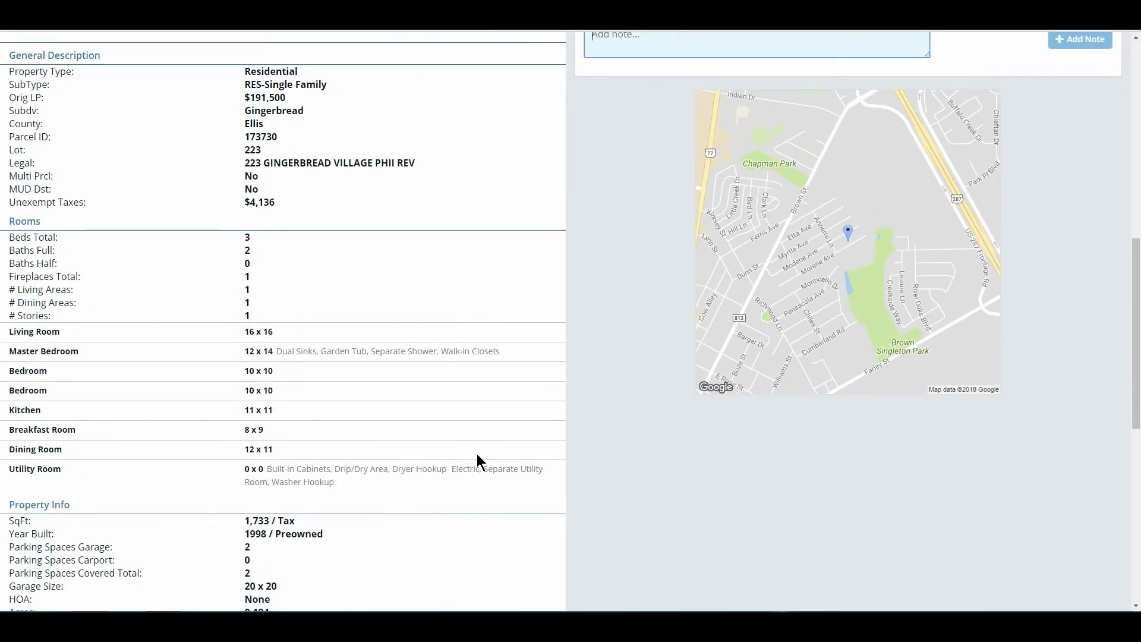
{"action": "scroll", "coordinate": [480, 462], "scroll_direction": "down", "scroll_amount": 3}
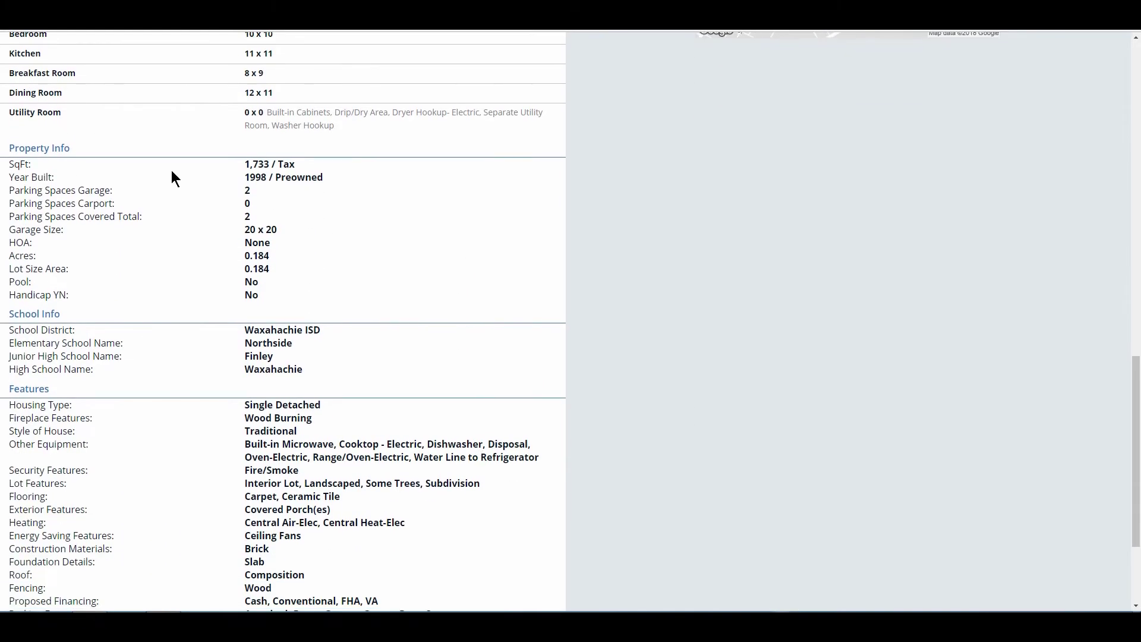
{"action": "scroll", "coordinate": [319, 309], "scroll_direction": "down", "scroll_amount": 2}
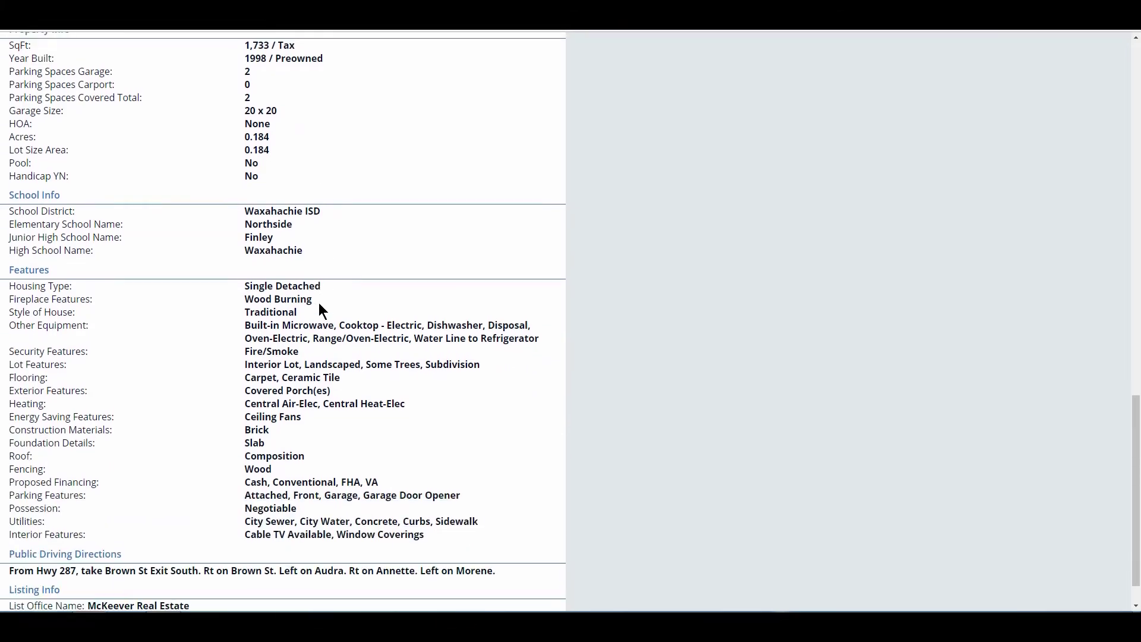
{"action": "scroll", "coordinate": [282, 457], "scroll_direction": "down", "scroll_amount": 1}
{"action": "scroll", "coordinate": [286, 451], "scroll_direction": "up", "scroll_amount": 11}
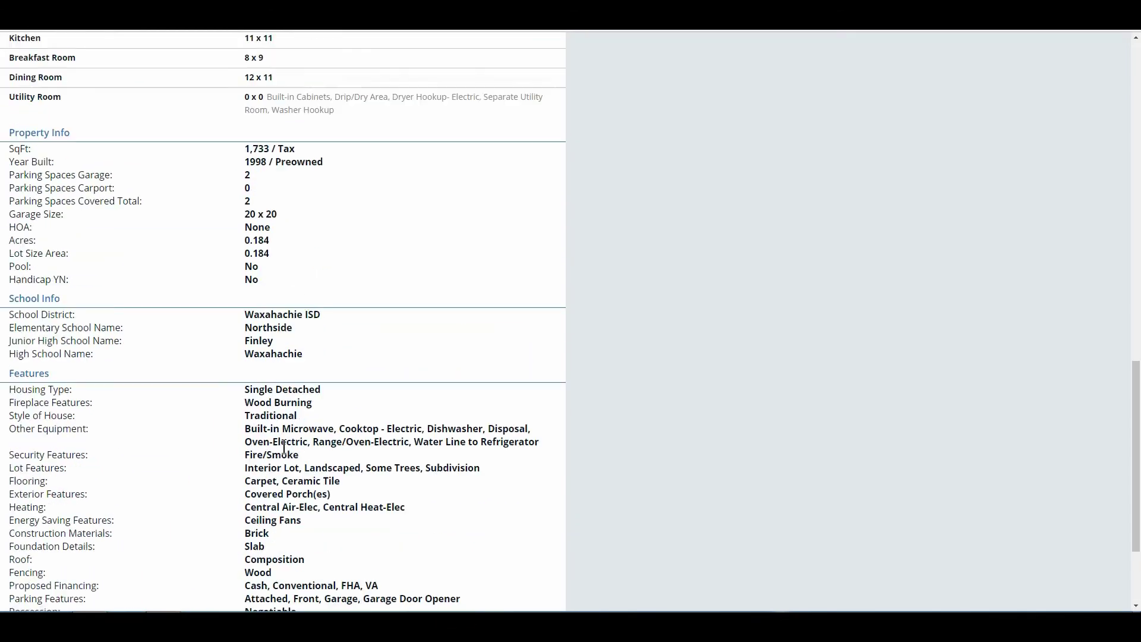
{"action": "scroll", "coordinate": [288, 450], "scroll_direction": "up", "scroll_amount": 8}
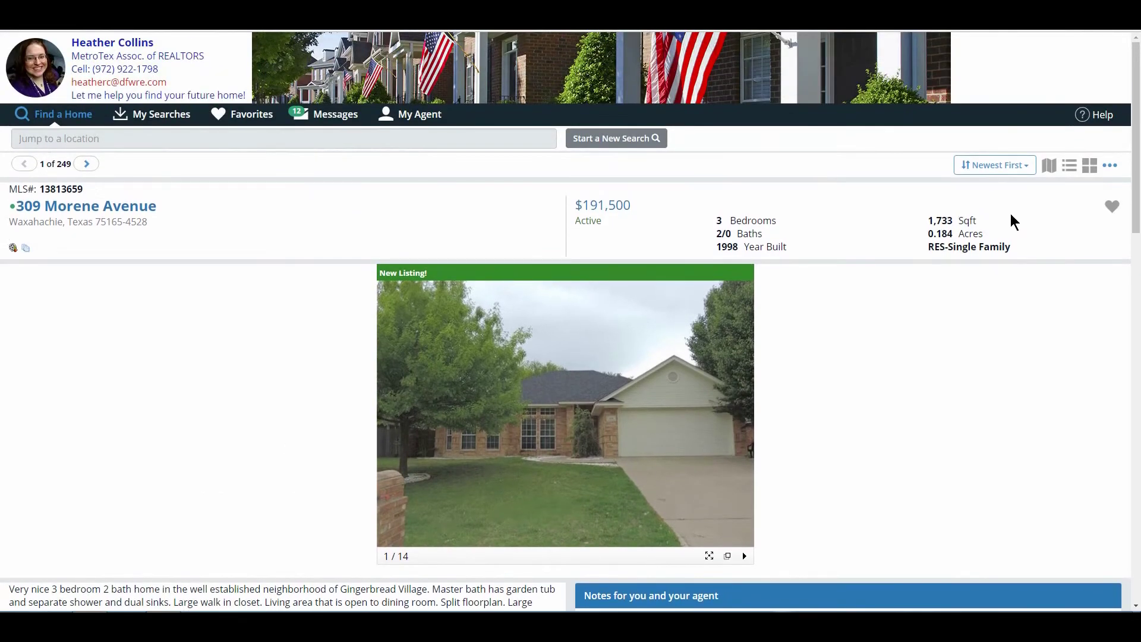
{"action": "left_click", "coordinate": [1110, 166]}
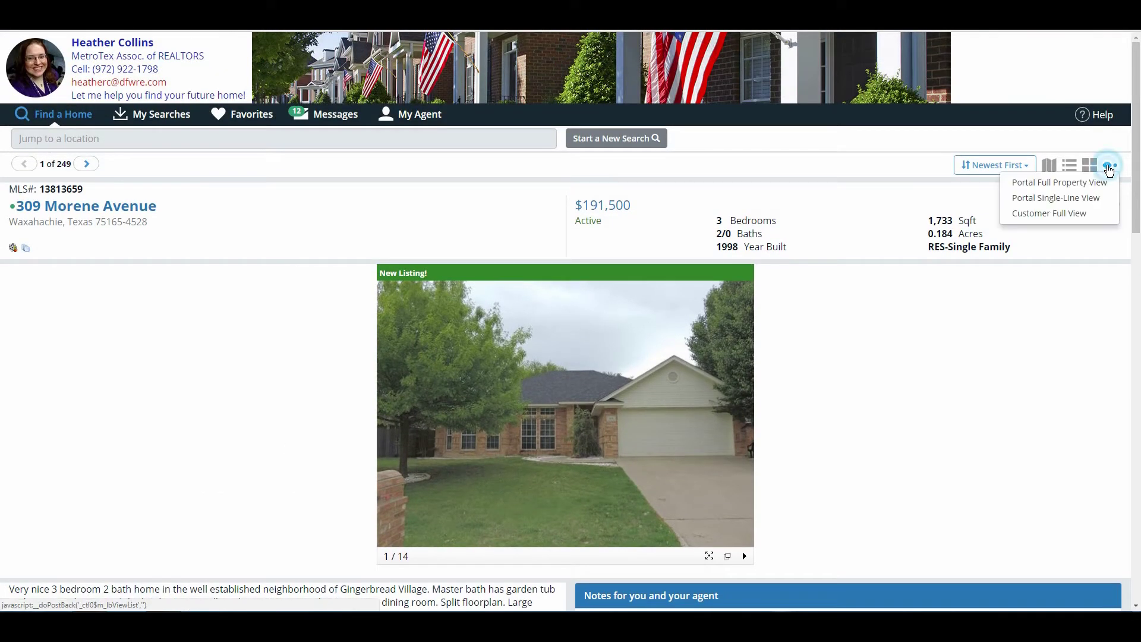
{"action": "left_click", "coordinate": [1057, 198]}
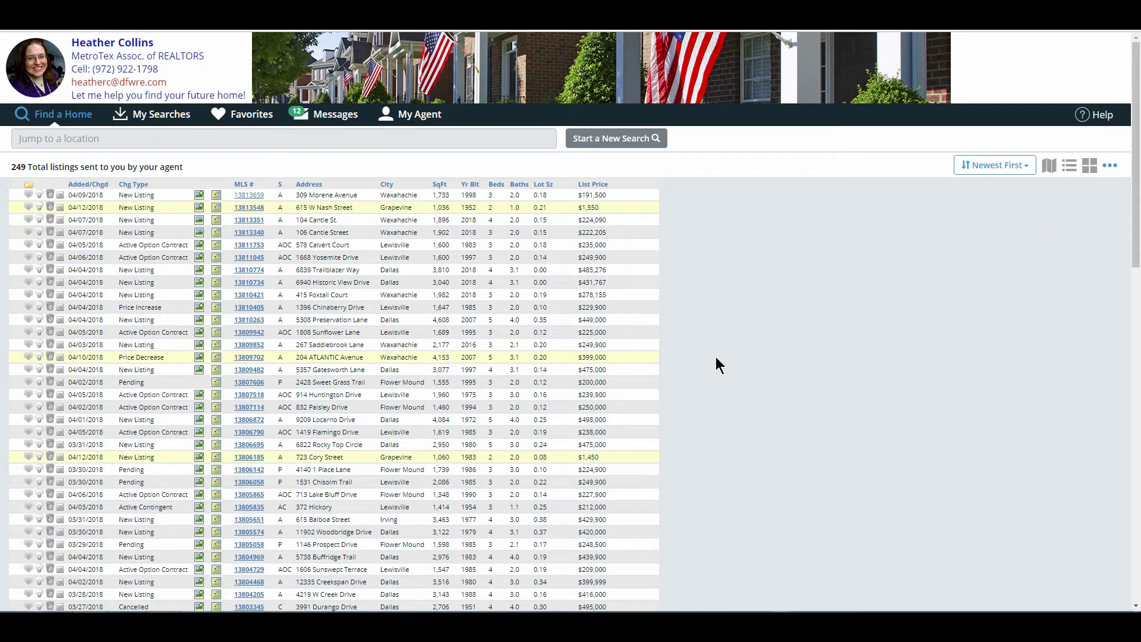
{"action": "left_click", "coordinate": [1109, 166]}
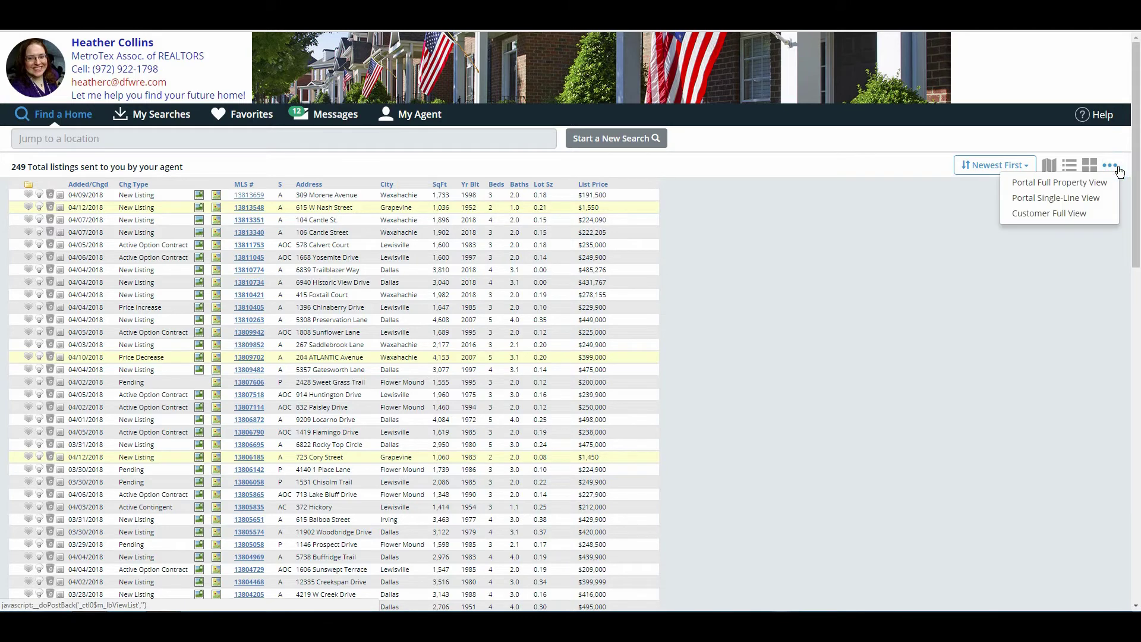
{"action": "left_click", "coordinate": [1059, 220]}
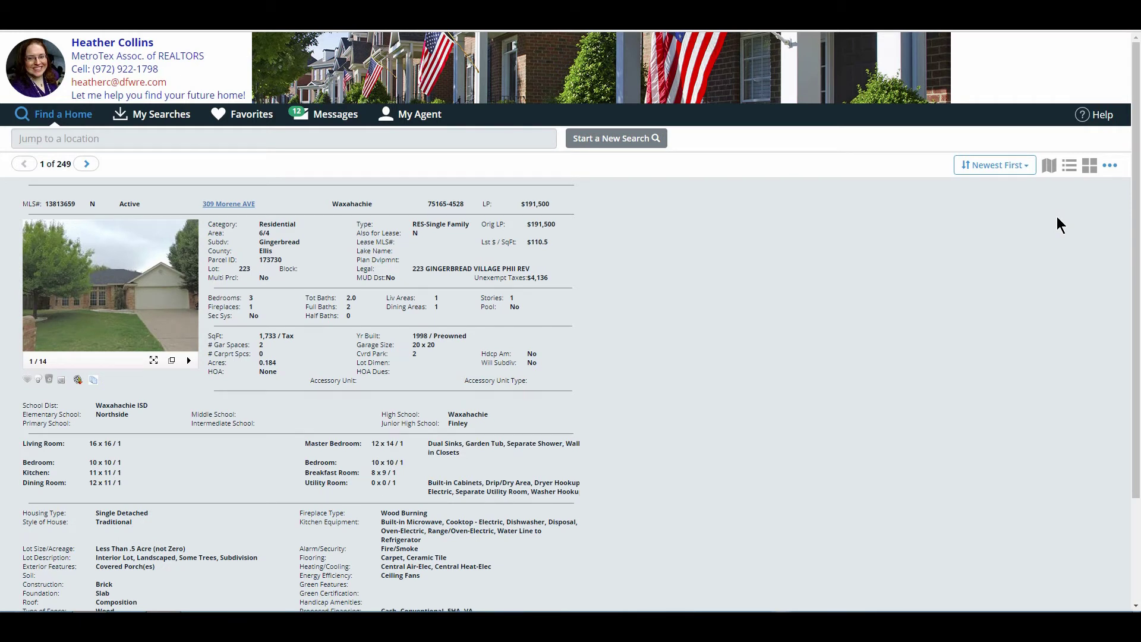
{"action": "scroll", "coordinate": [626, 419], "scroll_direction": "down", "scroll_amount": 2}
{"action": "scroll", "coordinate": [628, 424], "scroll_direction": "up", "scroll_amount": 2}
{"action": "left_click", "coordinate": [1049, 166]}
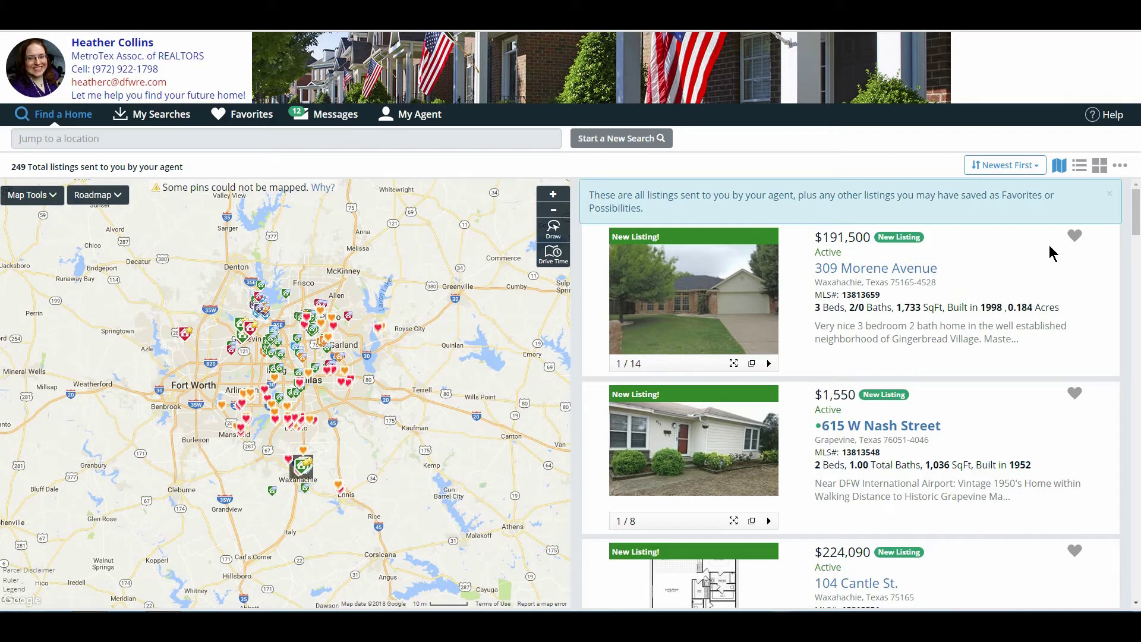
{"action": "left_click", "coordinate": [1076, 236]}
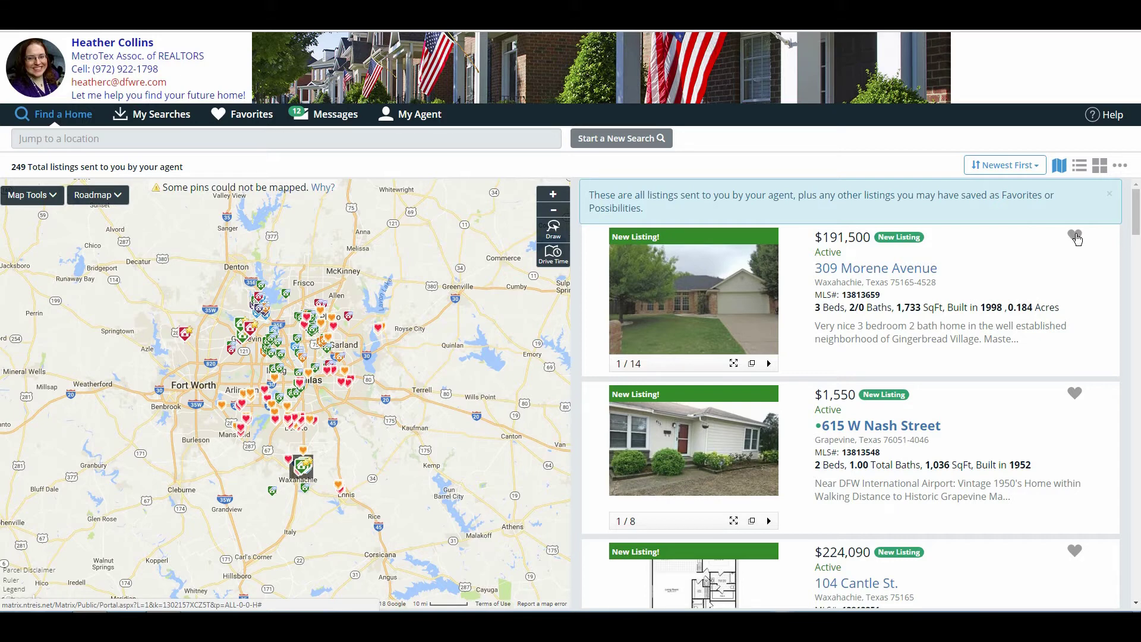
{"action": "left_click", "coordinate": [1078, 237]}
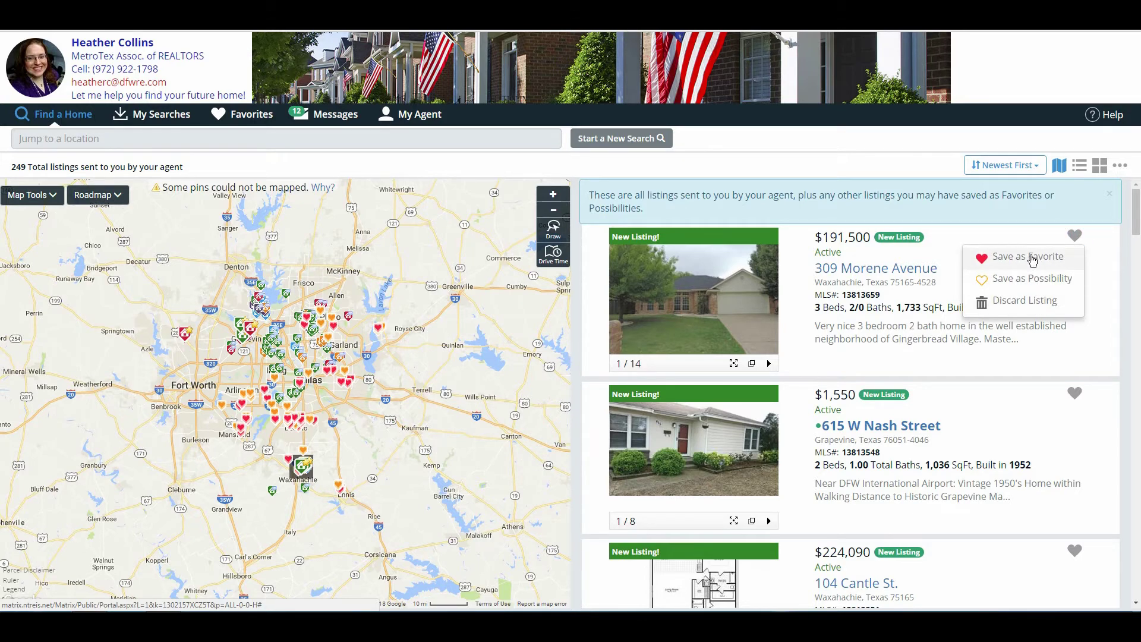
{"action": "left_click", "coordinate": [1076, 236]}
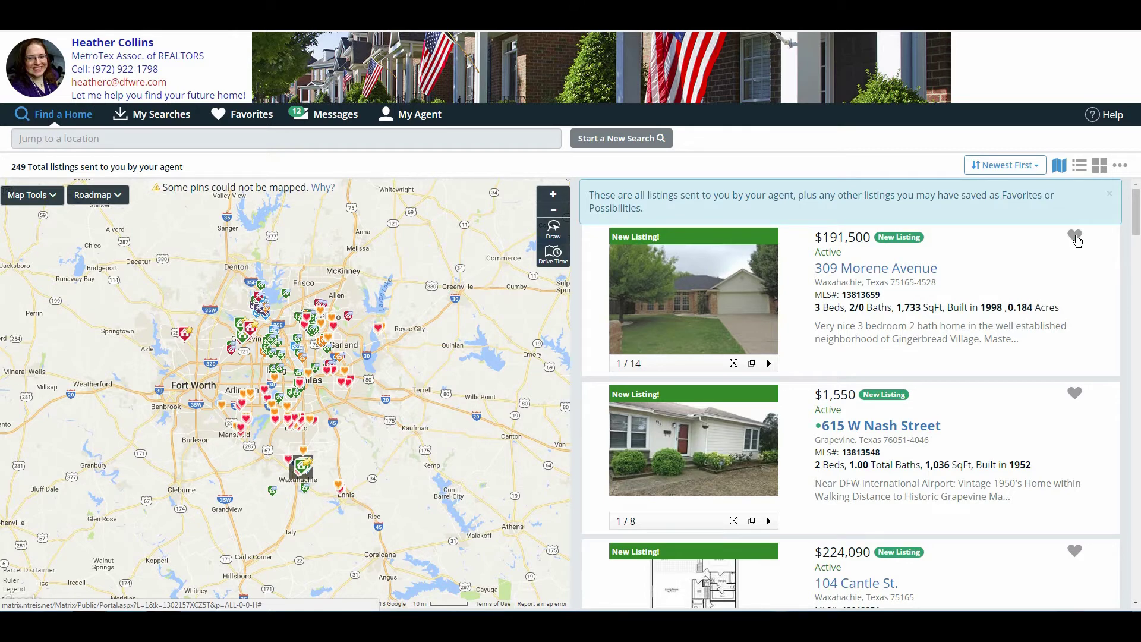
{"action": "left_click", "coordinate": [1077, 238]}
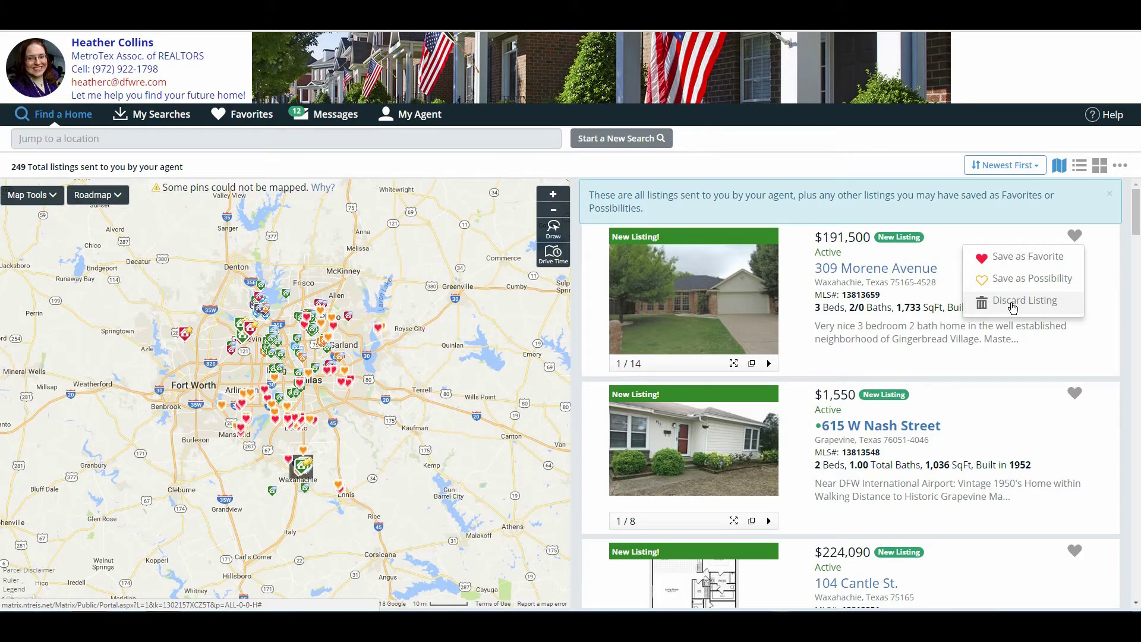
{"action": "left_click", "coordinate": [1075, 236]}
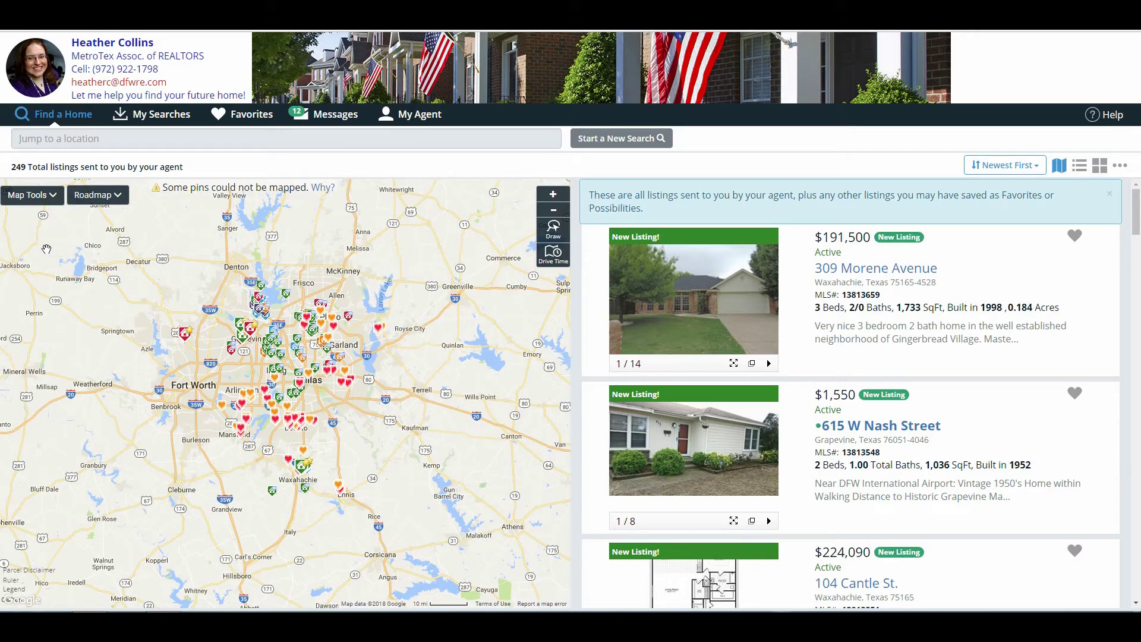
{"action": "left_click", "coordinate": [34, 199]}
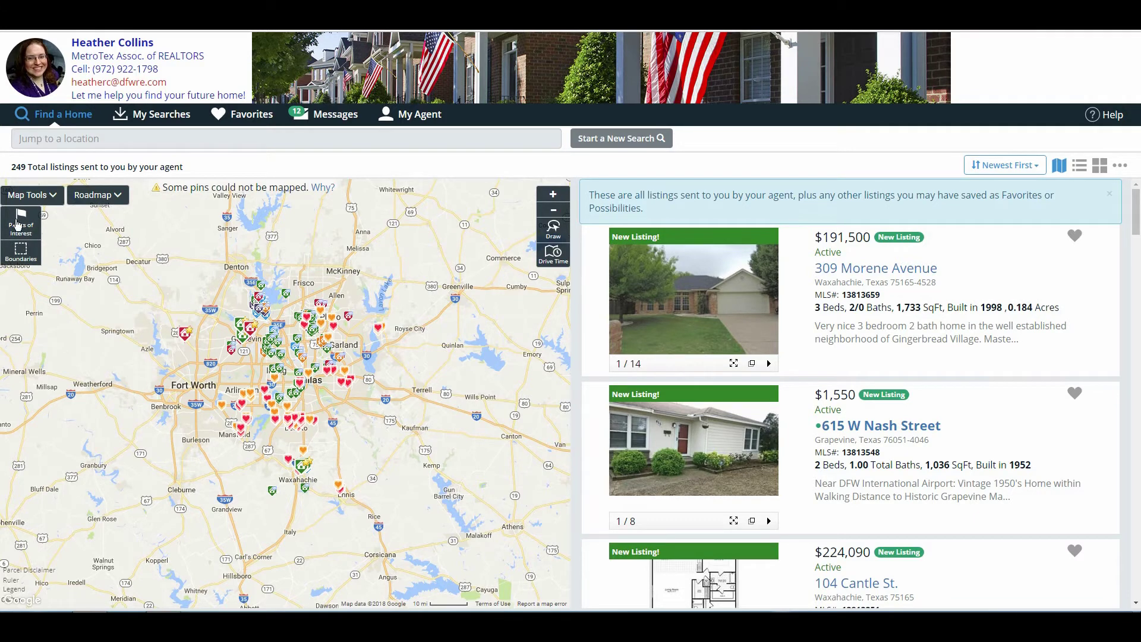
{"action": "left_click", "coordinate": [18, 225]}
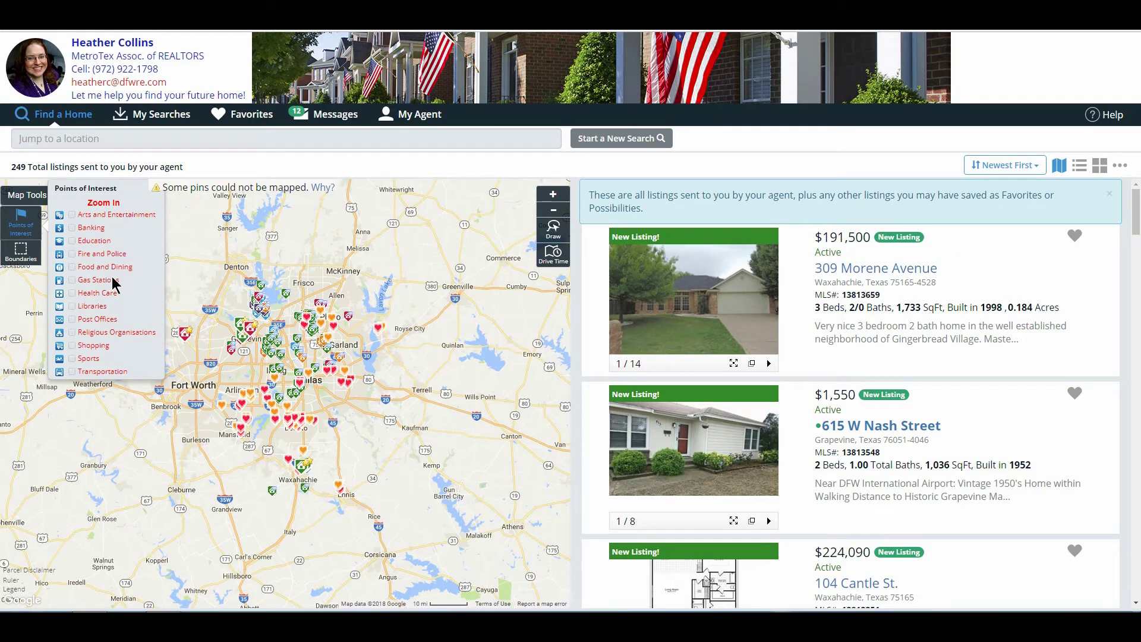
Zoom the map in six levels from Dallas down to street level near Cockrell Hill.
{"action": "left_click", "coordinate": [553, 194]}
{"action": "left_click", "coordinate": [554, 194]}
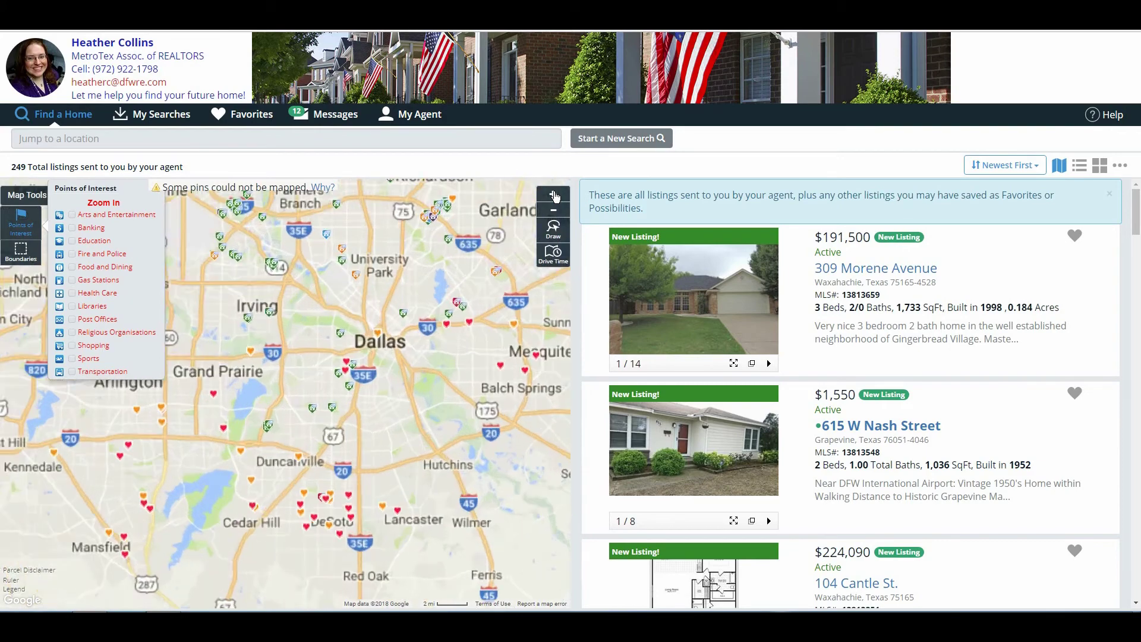
{"action": "left_click", "coordinate": [553, 195]}
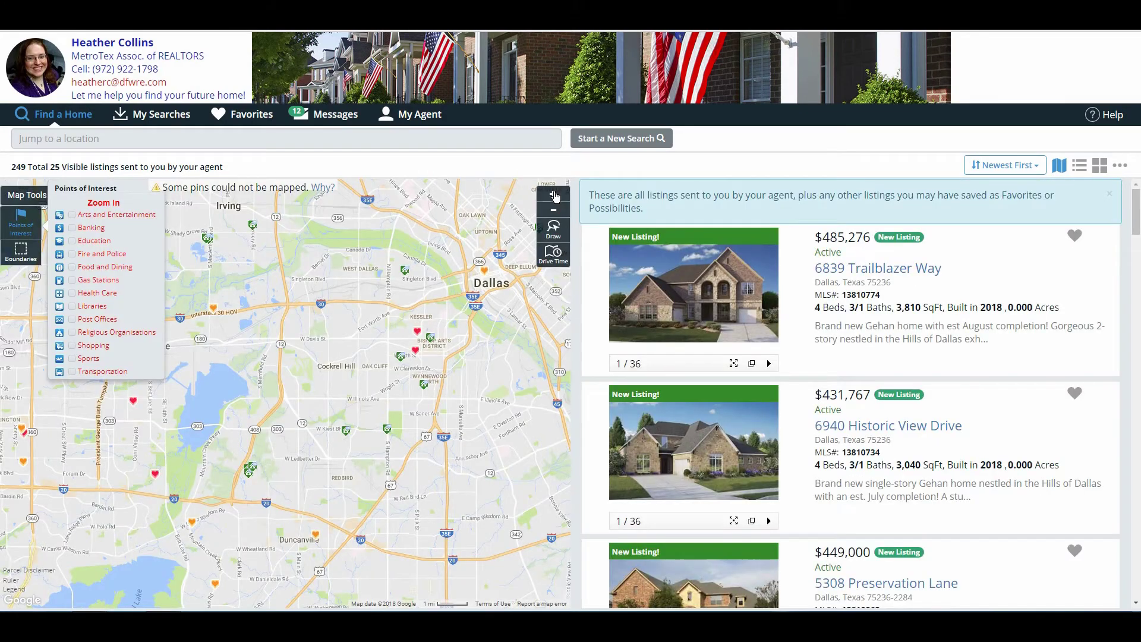
{"action": "left_click", "coordinate": [554, 194]}
{"action": "left_click", "coordinate": [554, 196]}
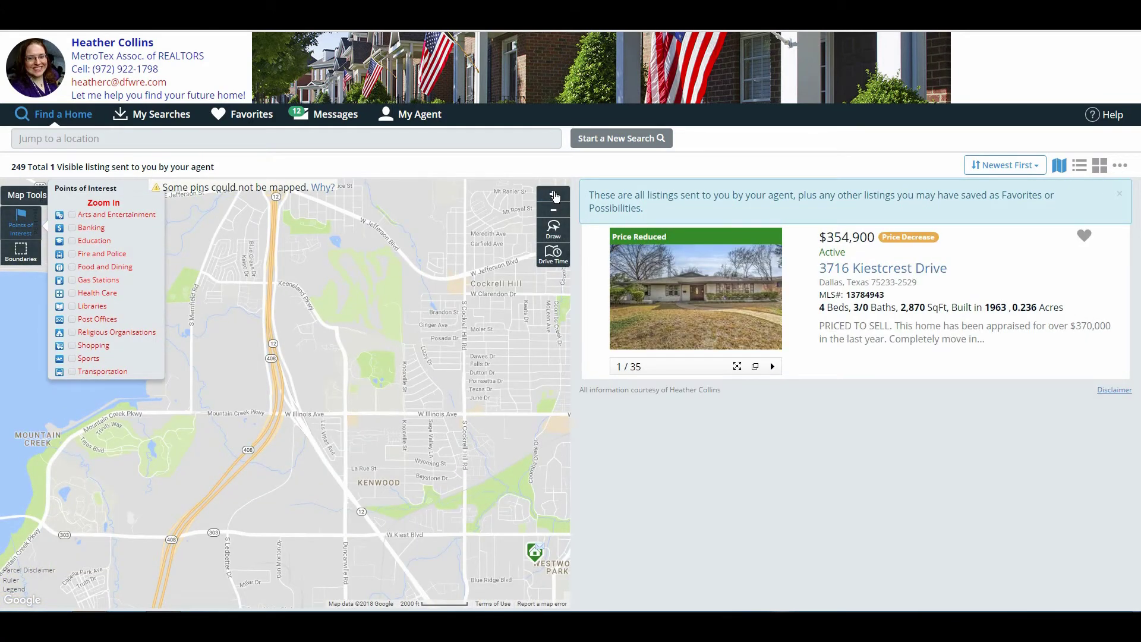
{"action": "left_click", "coordinate": [553, 196]}
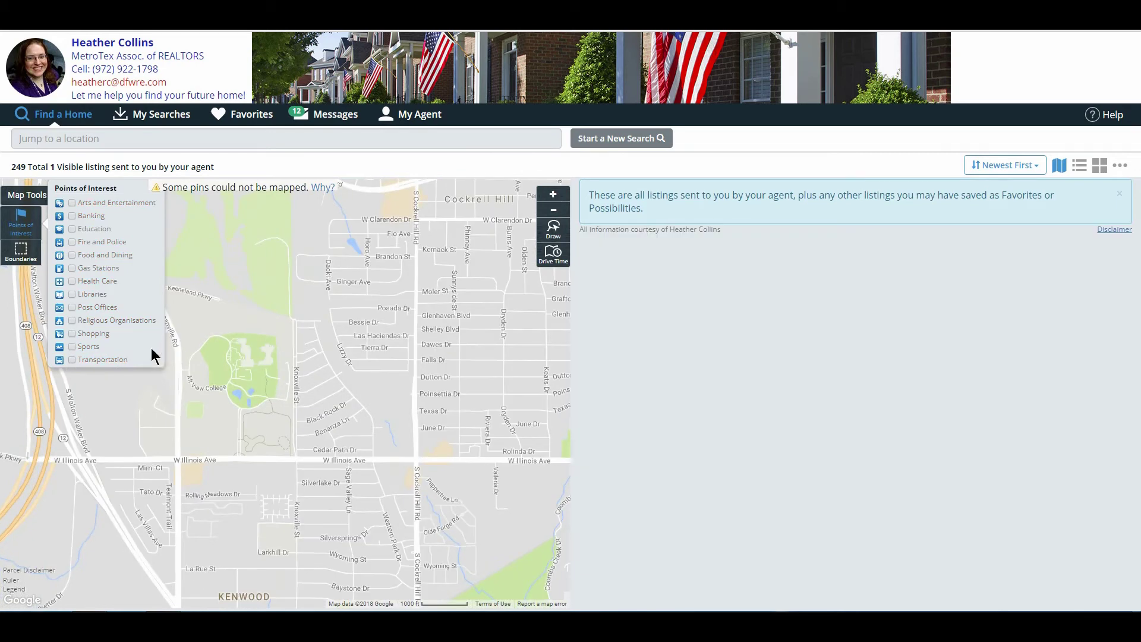
Tick Education, Health Care, Post Offices and Shopping points of interest and close the list.
{"action": "left_click", "coordinate": [73, 229]}
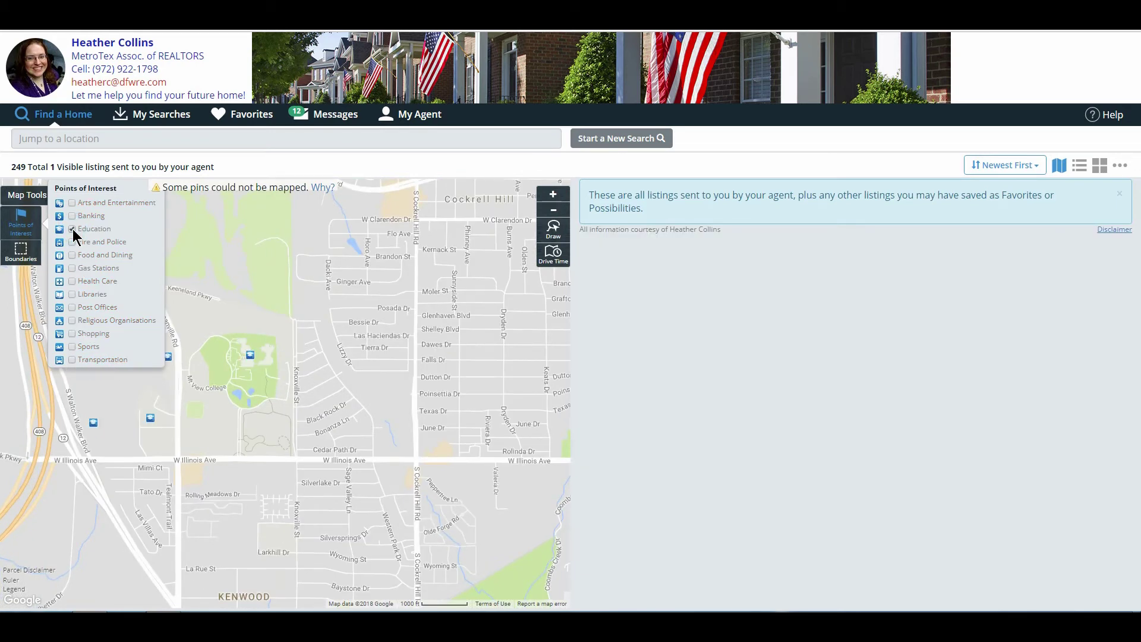
{"action": "left_click", "coordinate": [72, 281]}
{"action": "left_click", "coordinate": [72, 307]}
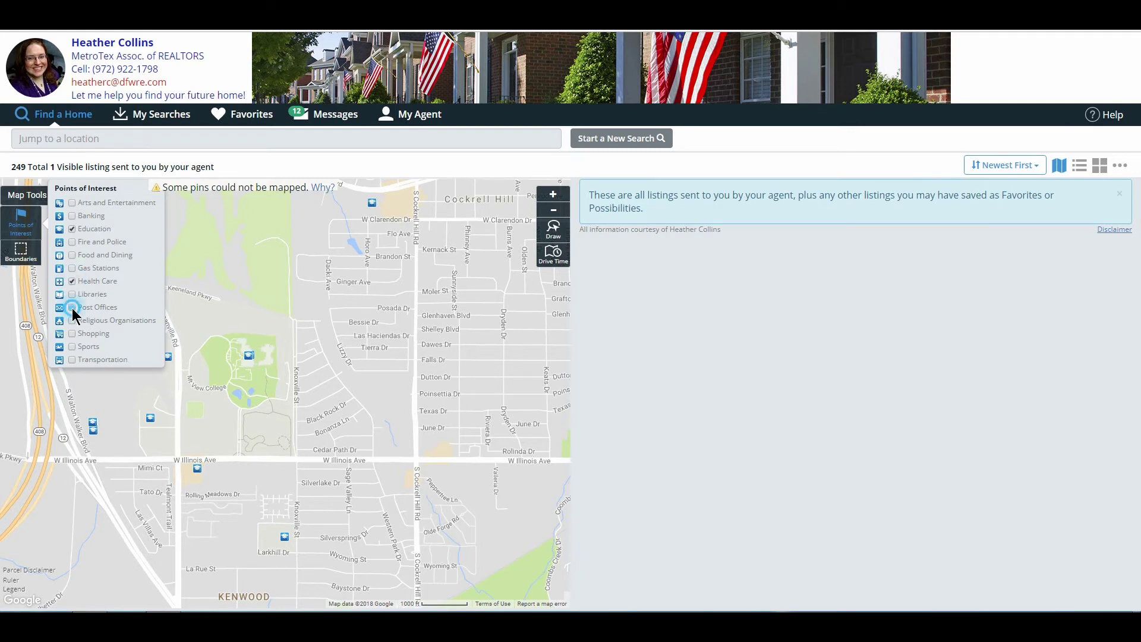
{"action": "left_click", "coordinate": [72, 334]}
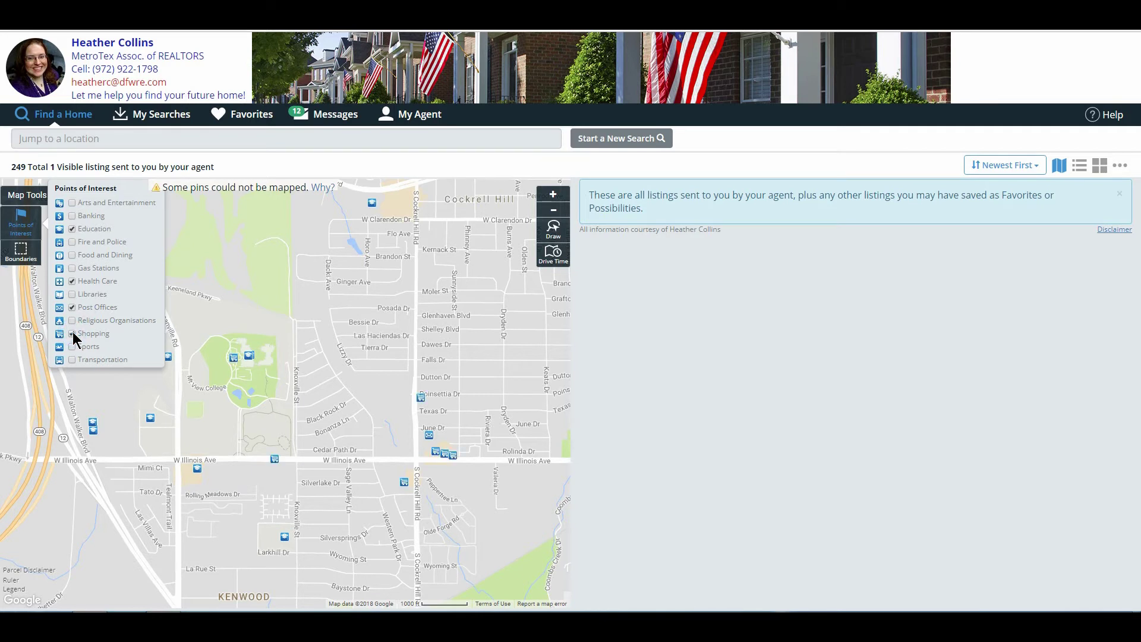
{"action": "left_click", "coordinate": [21, 226]}
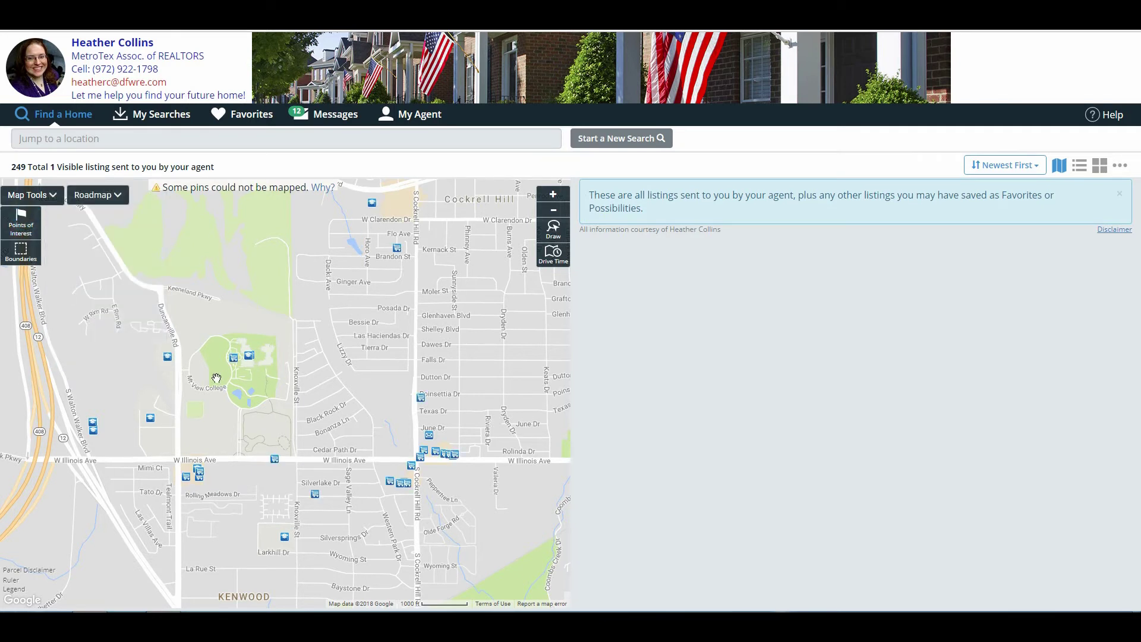
View the nearby elementary school pin's details, then close its popup.
{"action": "left_click", "coordinate": [167, 357]}
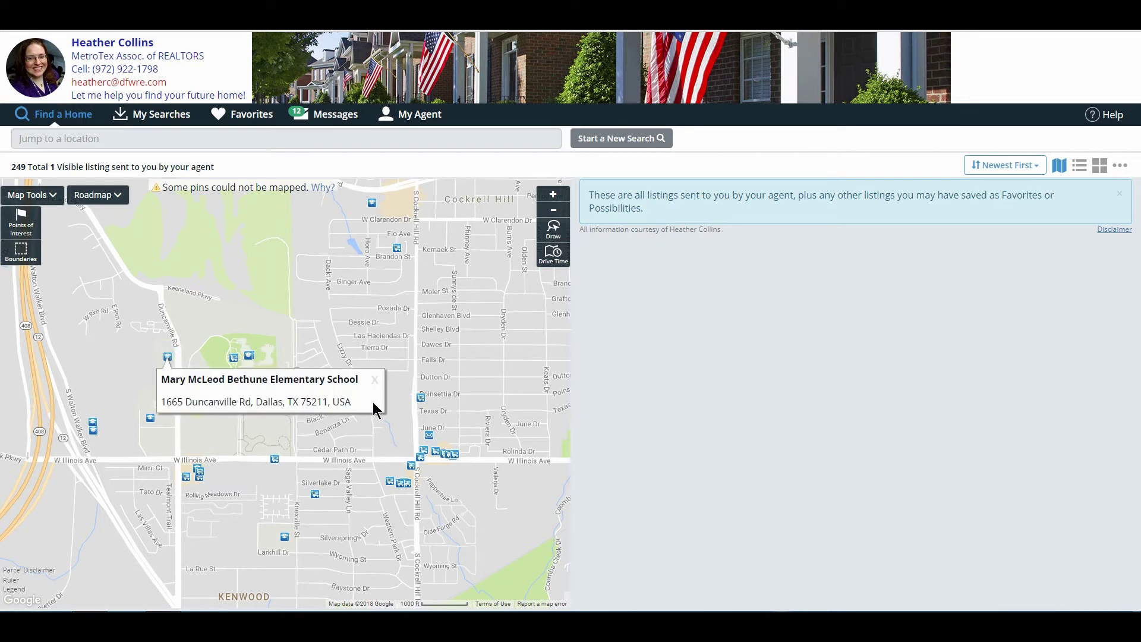
{"action": "left_click", "coordinate": [374, 380]}
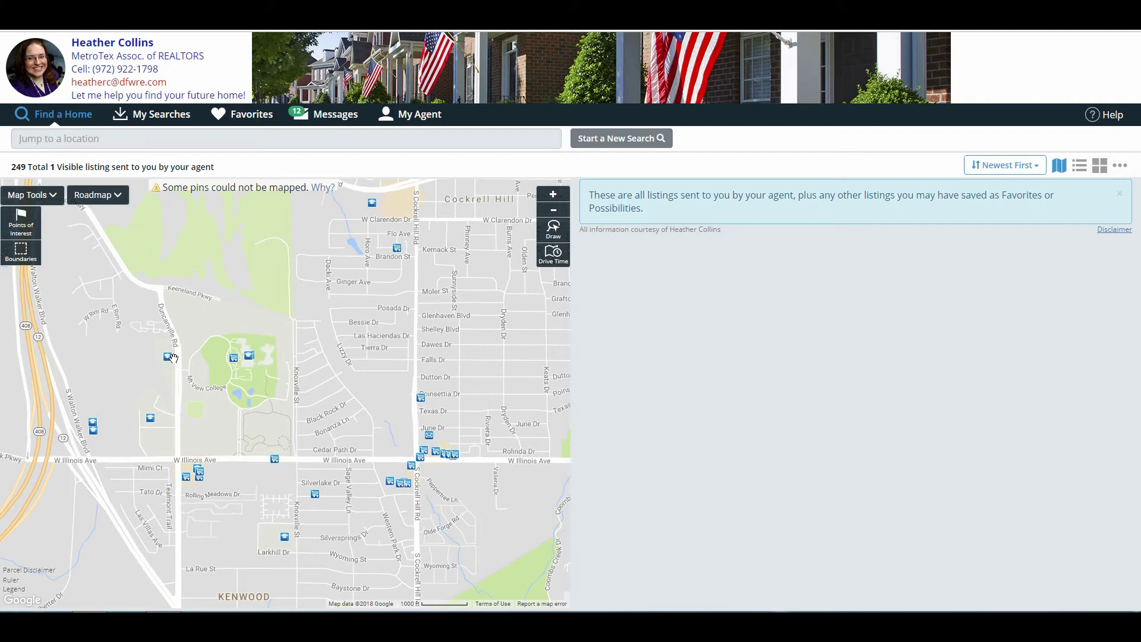
{"action": "left_click", "coordinate": [25, 228]}
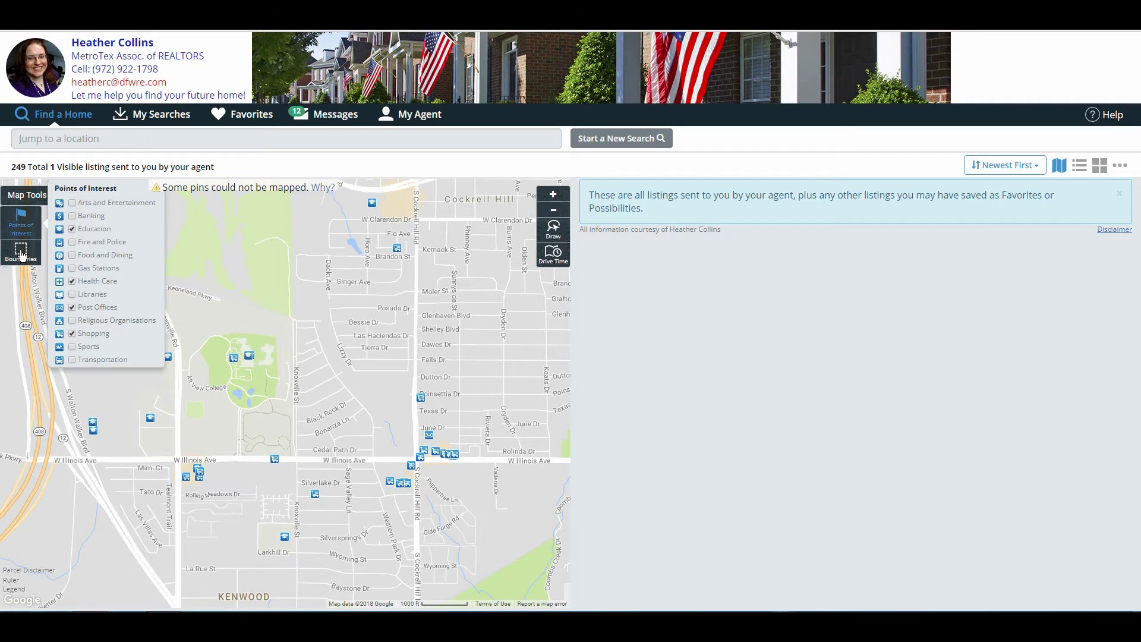
Turn on the Unified School District boundary layer under Boundaries, then close the panel.
{"action": "left_click", "coordinate": [22, 253]}
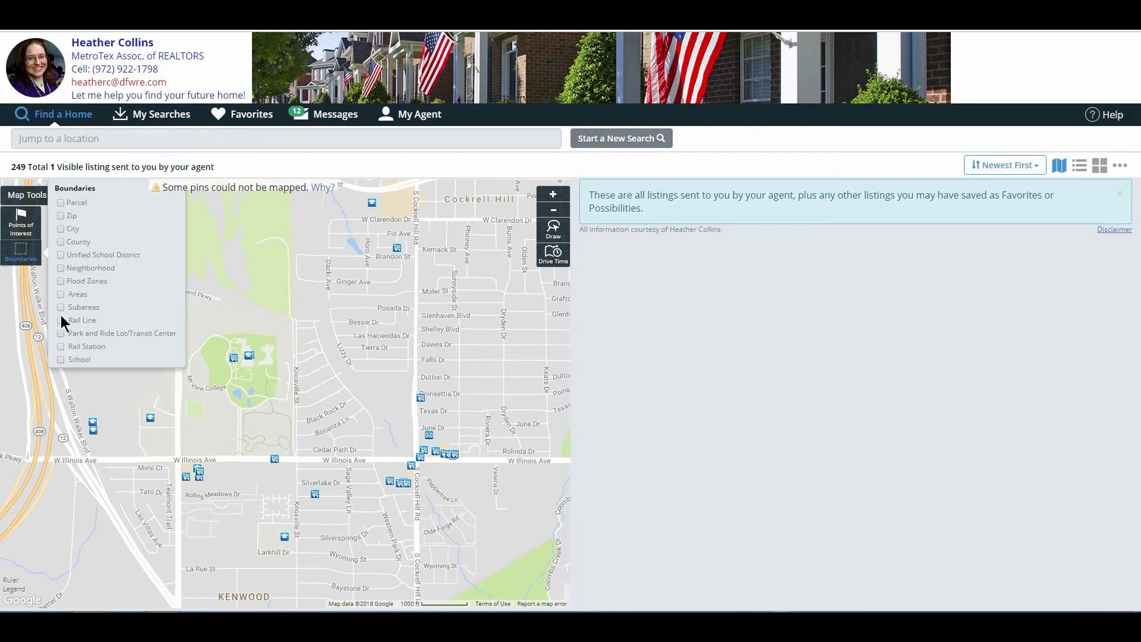
{"action": "left_click", "coordinate": [60, 254]}
{"action": "left_click", "coordinate": [21, 253]}
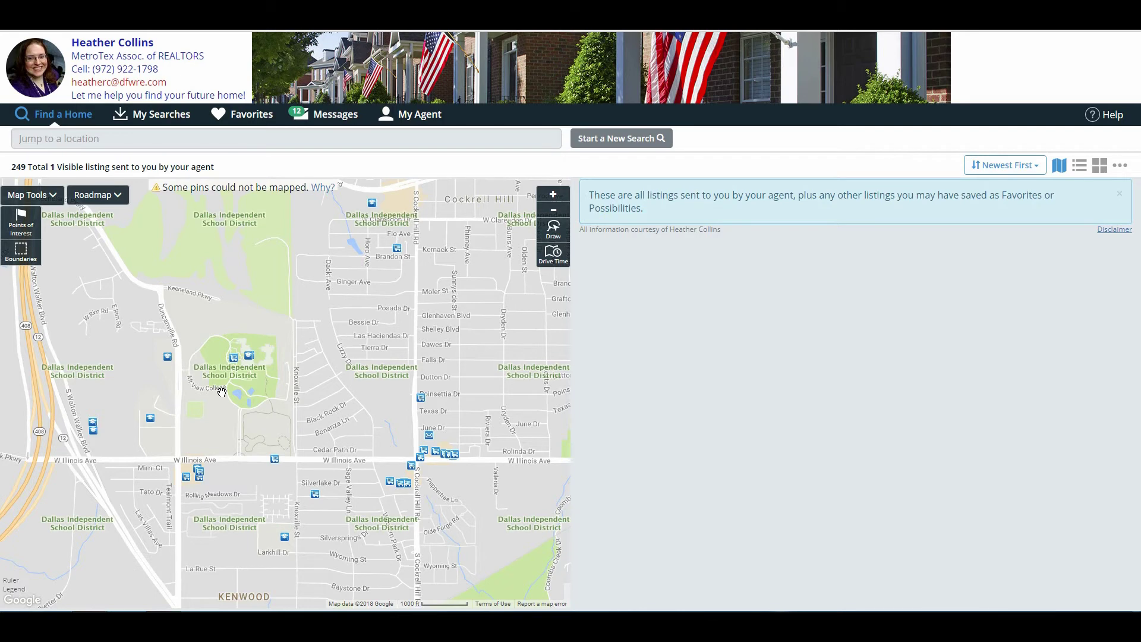
Zoom out three levels and pan to frame Dallas, Irving and DFW Airport.
{"action": "left_click", "coordinate": [553, 211]}
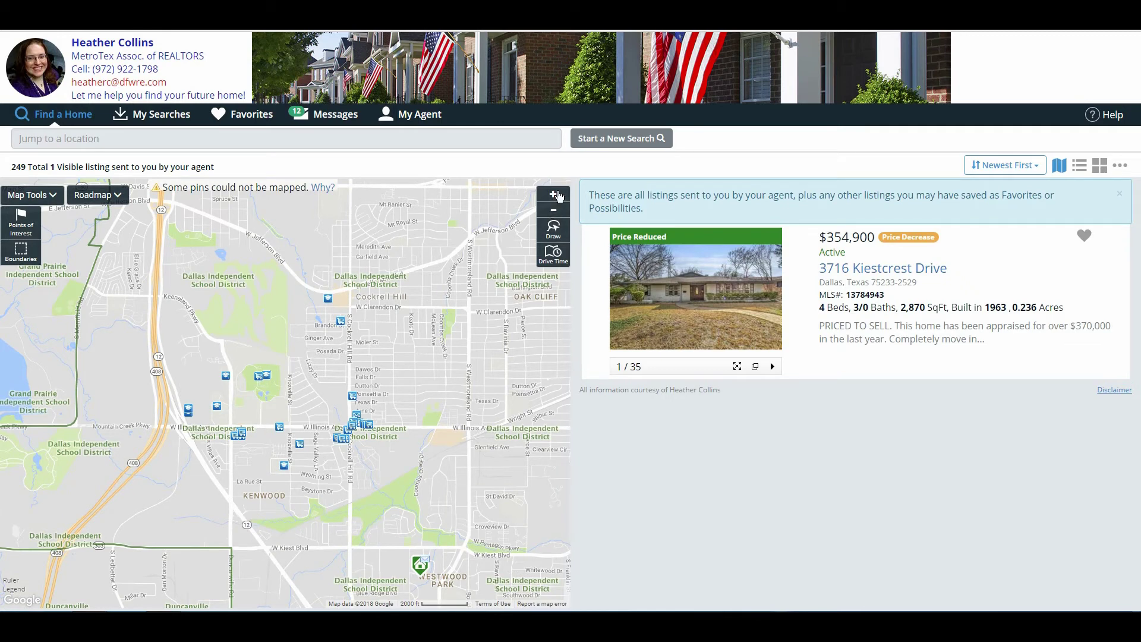
{"action": "left_click", "coordinate": [559, 211]}
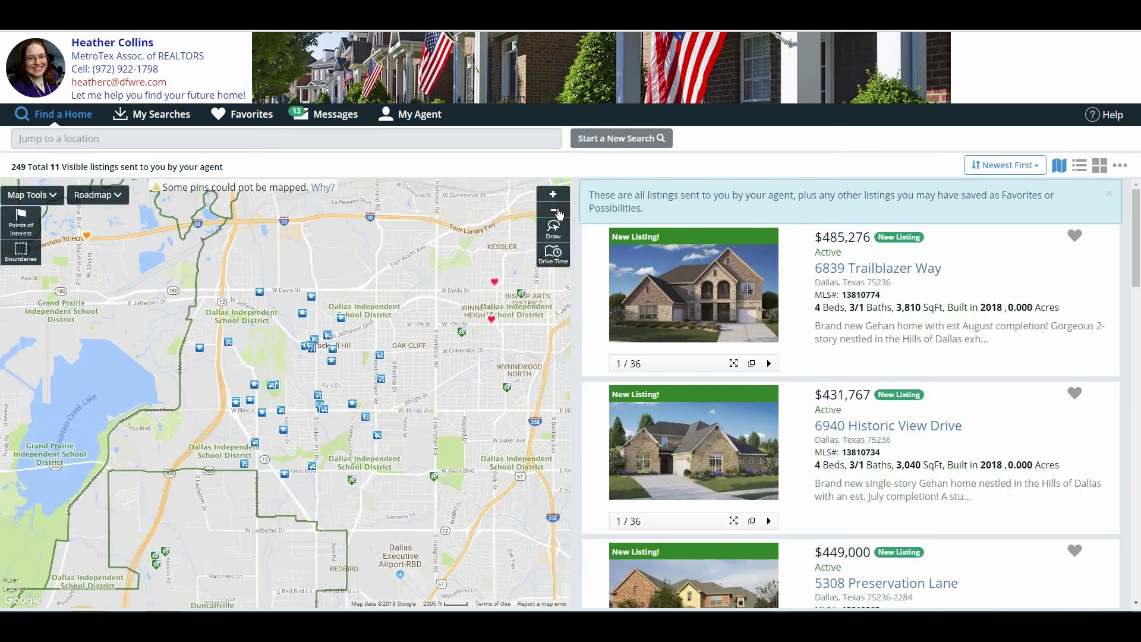
{"action": "left_click", "coordinate": [559, 212]}
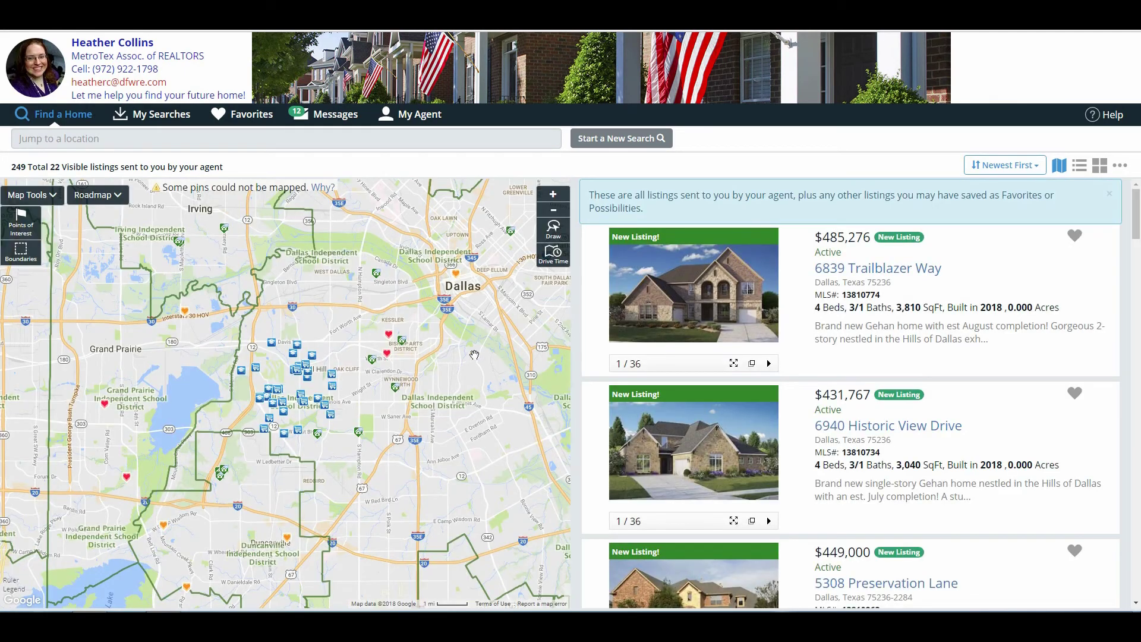
{"action": "left_click_drag", "start_coordinate": [505, 361], "coordinate": [412, 482]}
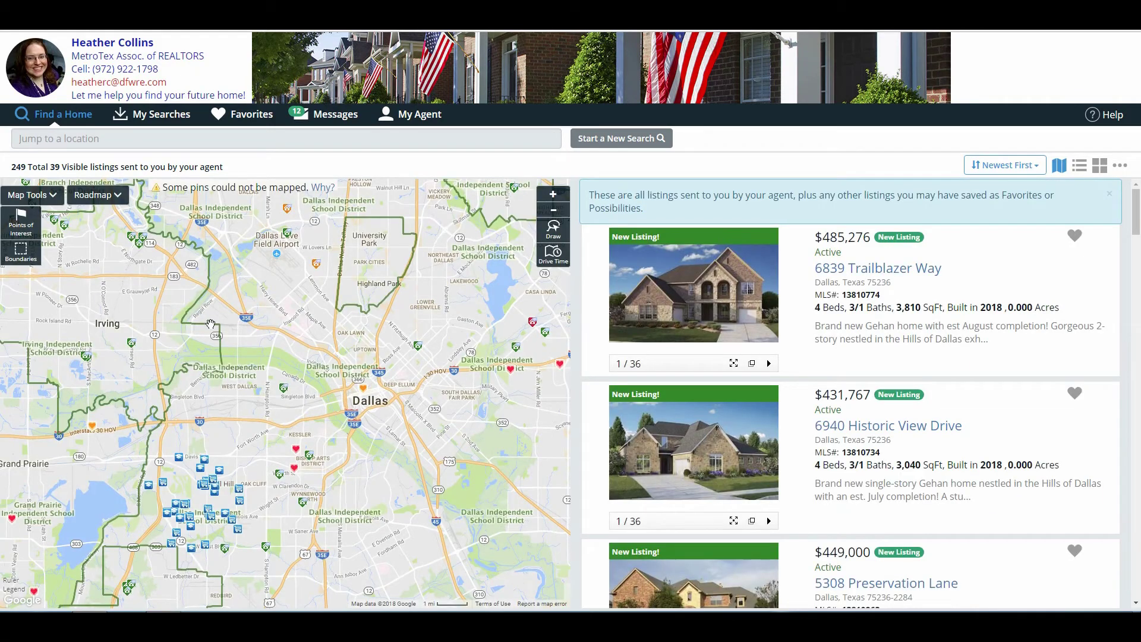
{"action": "left_click_drag", "start_coordinate": [211, 324], "coordinate": [361, 440]}
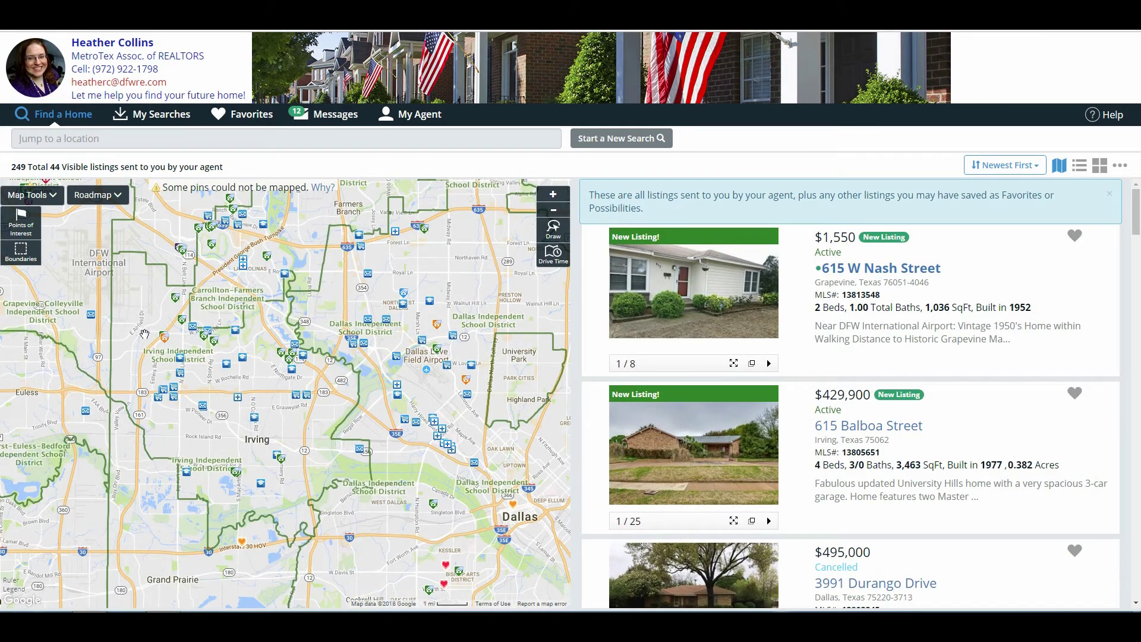
Swap the Unified School District boundary layer for County boundaries.
{"action": "left_click", "coordinate": [25, 257]}
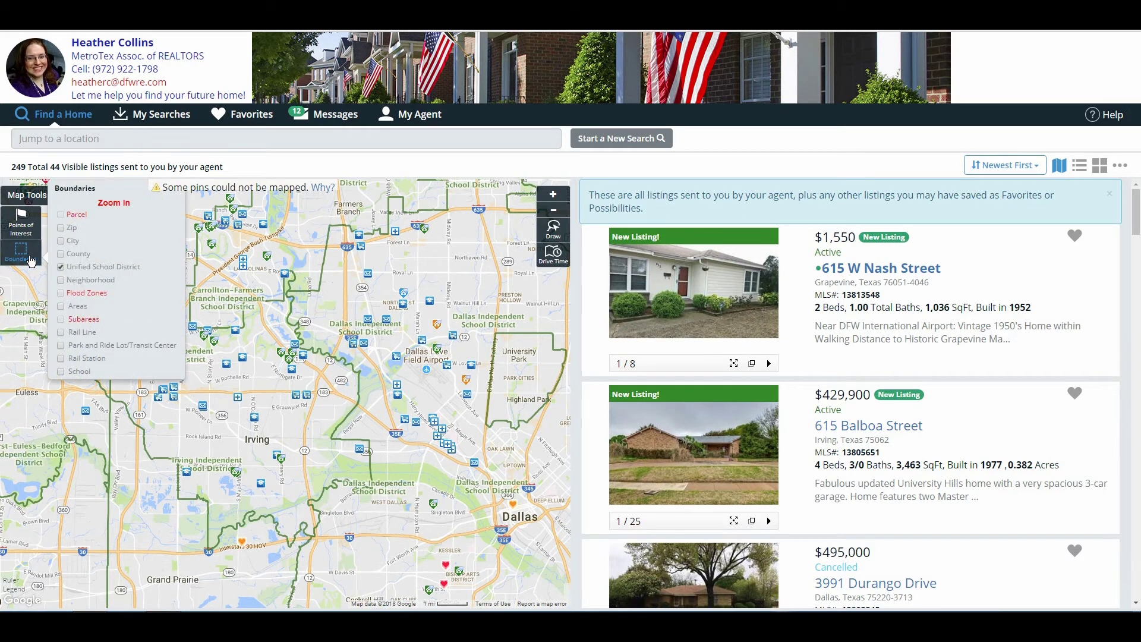
{"action": "left_click", "coordinate": [61, 267]}
{"action": "left_click", "coordinate": [60, 254]}
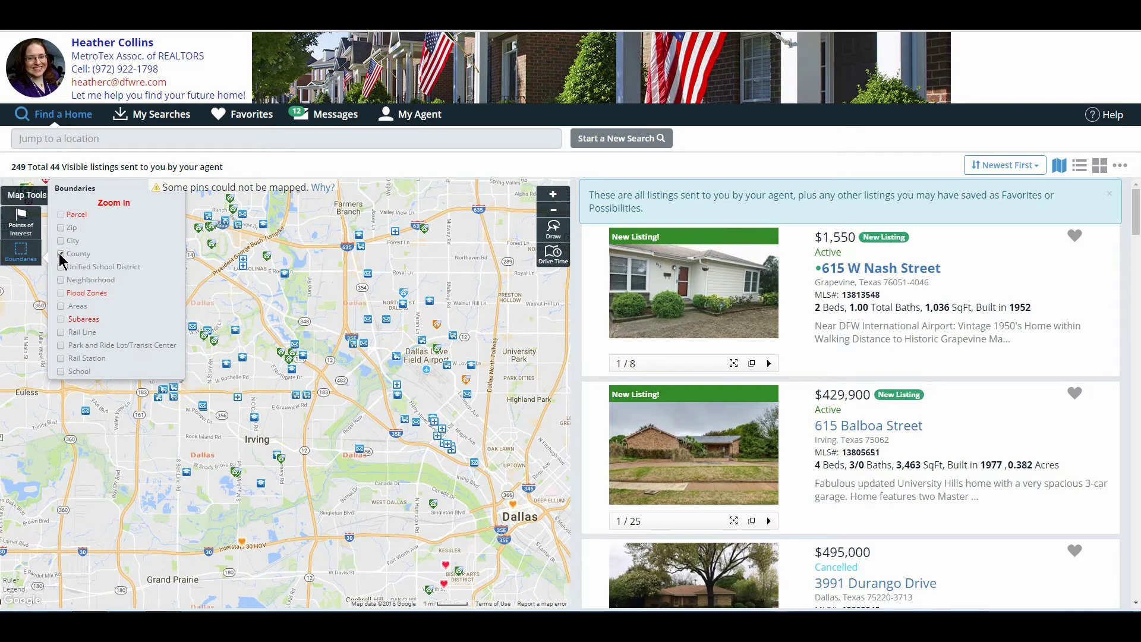
{"action": "left_click", "coordinate": [26, 256]}
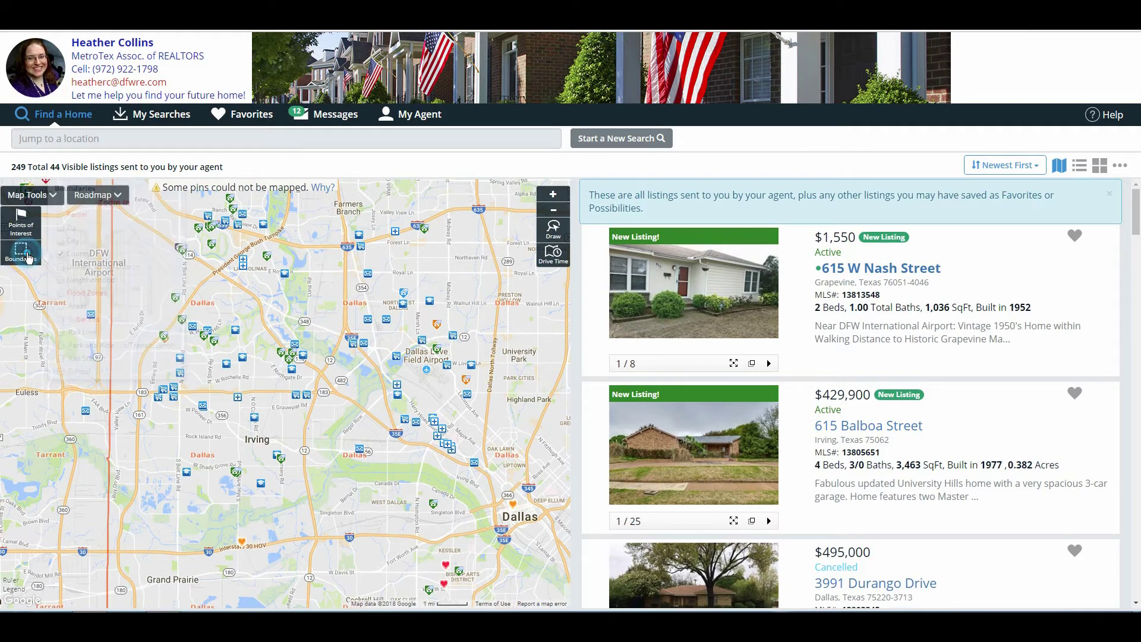
Zoom out one level to span Grapevine to Dallas, then briefly check the Points of Interest list.
{"action": "left_click", "coordinate": [553, 214]}
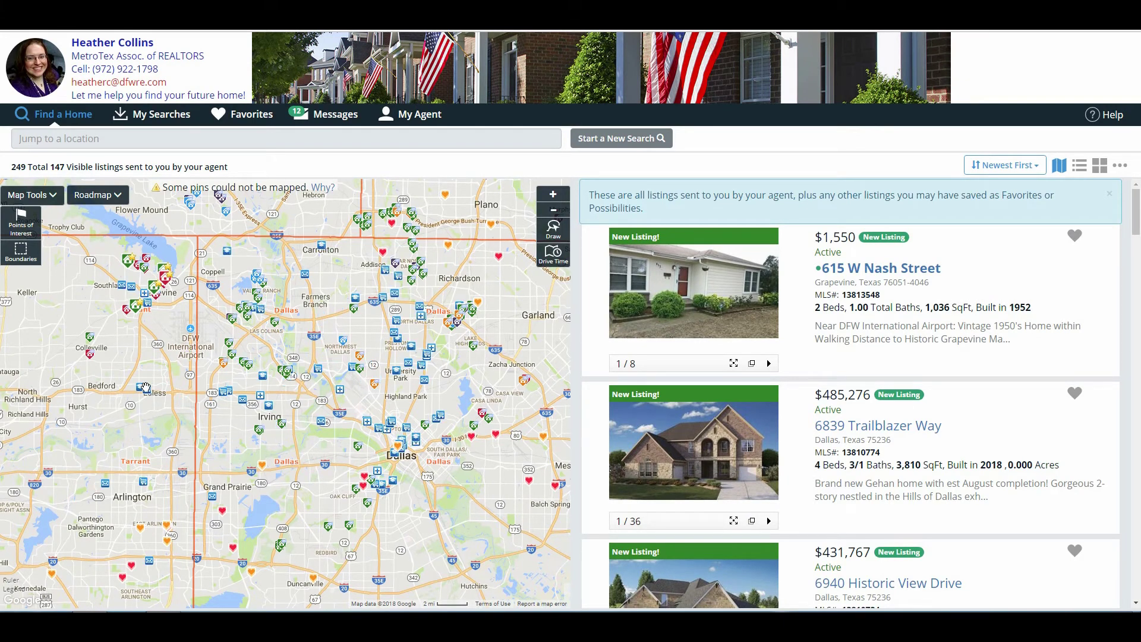
{"action": "left_click", "coordinate": [21, 251]}
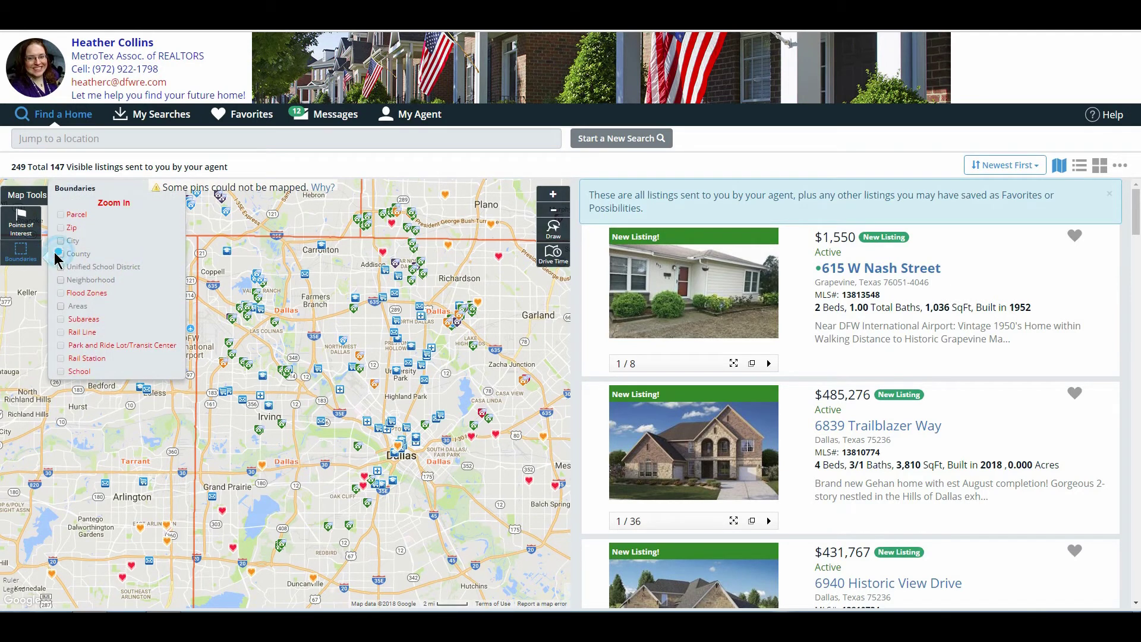
{"action": "left_click", "coordinate": [30, 226]}
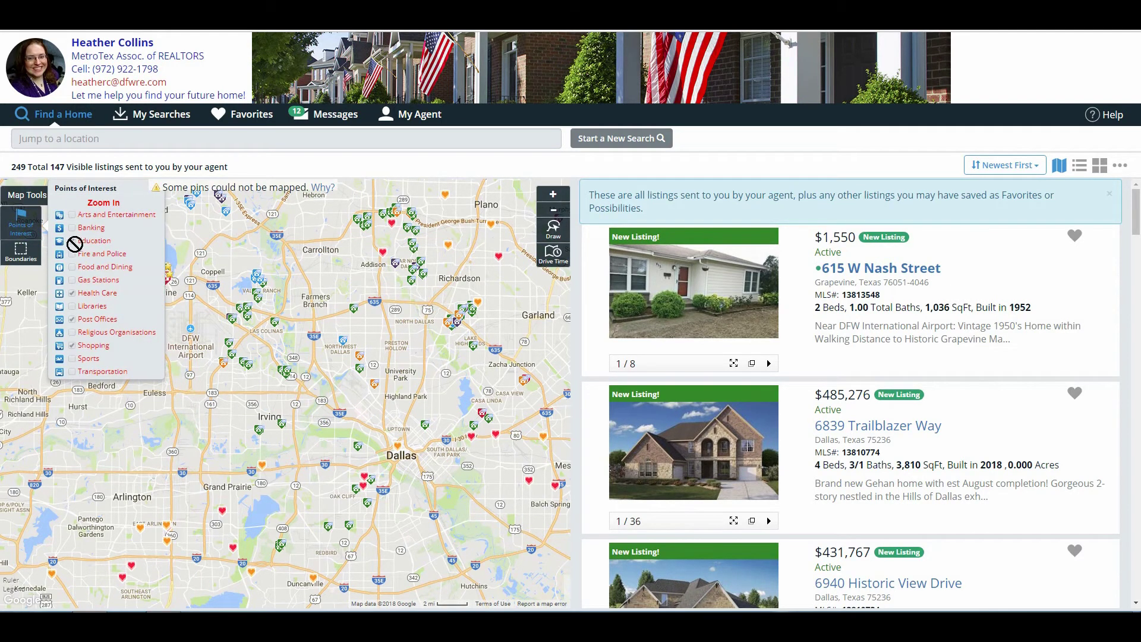
{"action": "left_click", "coordinate": [24, 225]}
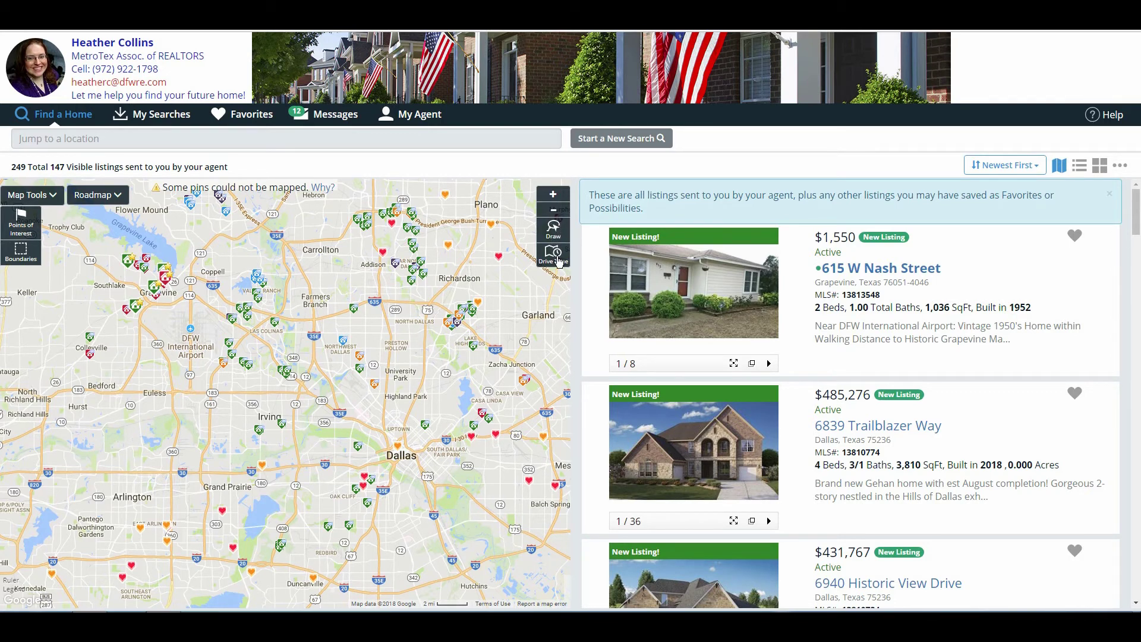
Draw a freehand search area around Irving and Farmers Branch, check its 22 listings, then clear it.
{"action": "left_click", "coordinate": [554, 232]}
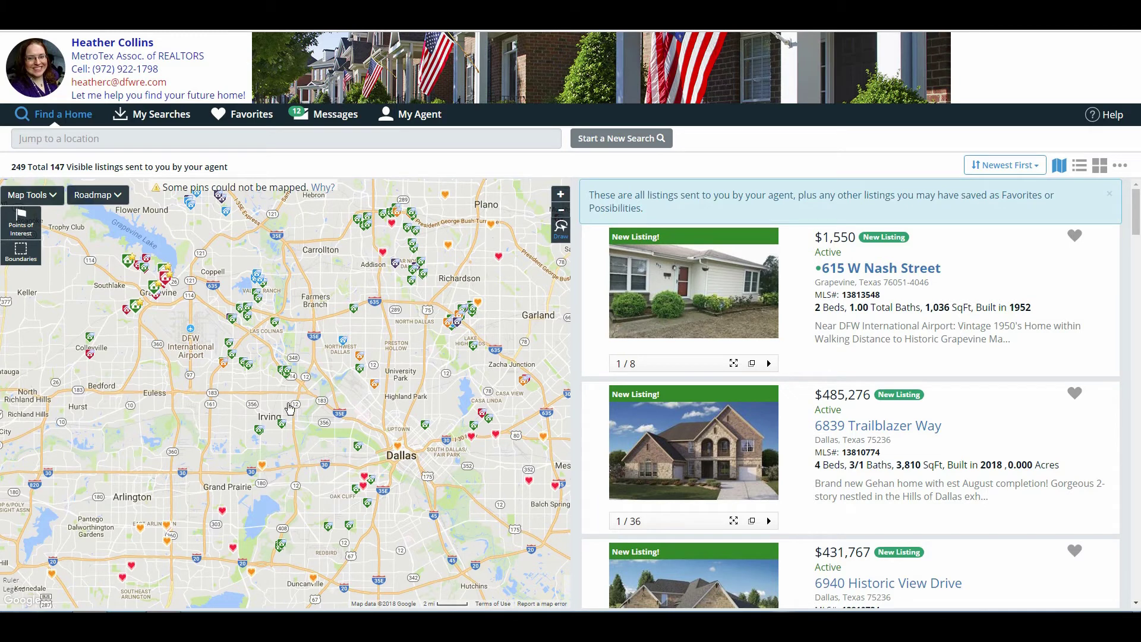
{"action": "mouse_move", "coordinate": [277, 308]}
{"action": "left_mouse_down"}
{"action": "mouse_move", "coordinate": [216, 316]}
{"action": "mouse_move", "coordinate": [198, 353]}
{"action": "mouse_move", "coordinate": [205, 384]}
{"action": "mouse_move", "coordinate": [237, 391]}
{"action": "mouse_move", "coordinate": [301, 354]}
{"action": "mouse_move", "coordinate": [338, 356]}
{"action": "mouse_move", "coordinate": [371, 300]}
{"action": "mouse_move", "coordinate": [311, 271]}
{"action": "mouse_move", "coordinate": [275, 308]}
{"action": "left_mouse_up"}
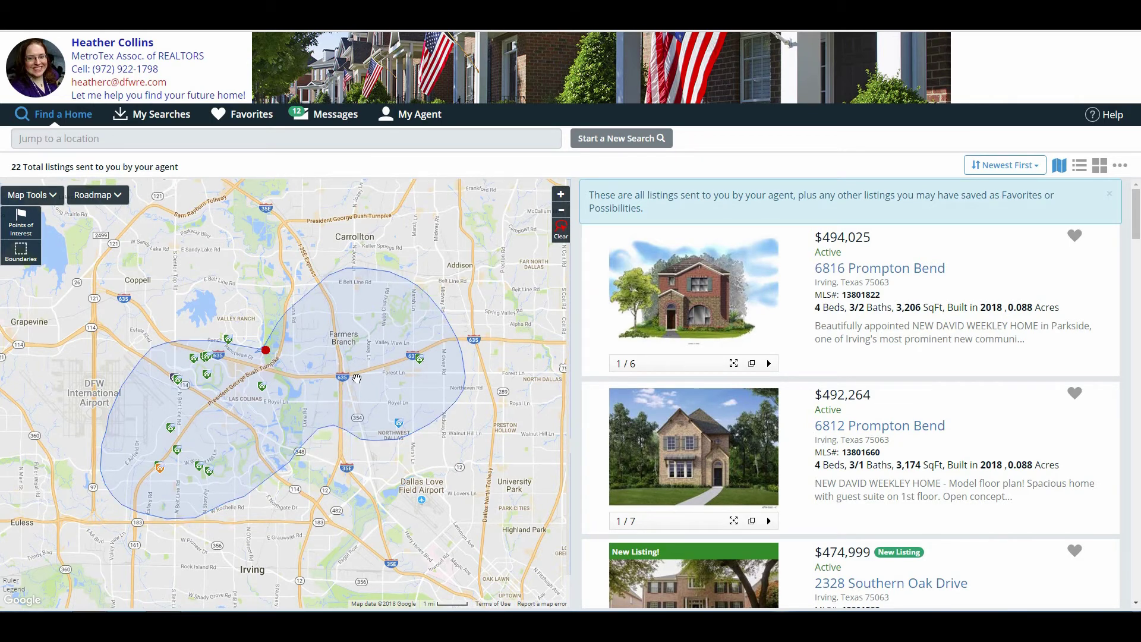
{"action": "left_click", "coordinate": [561, 231]}
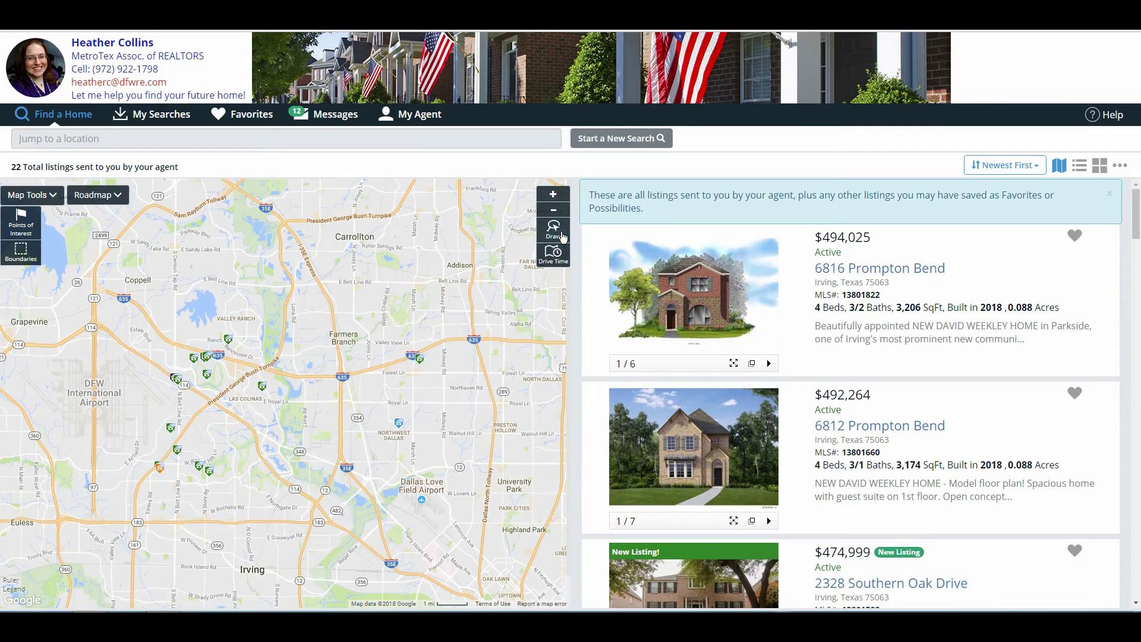
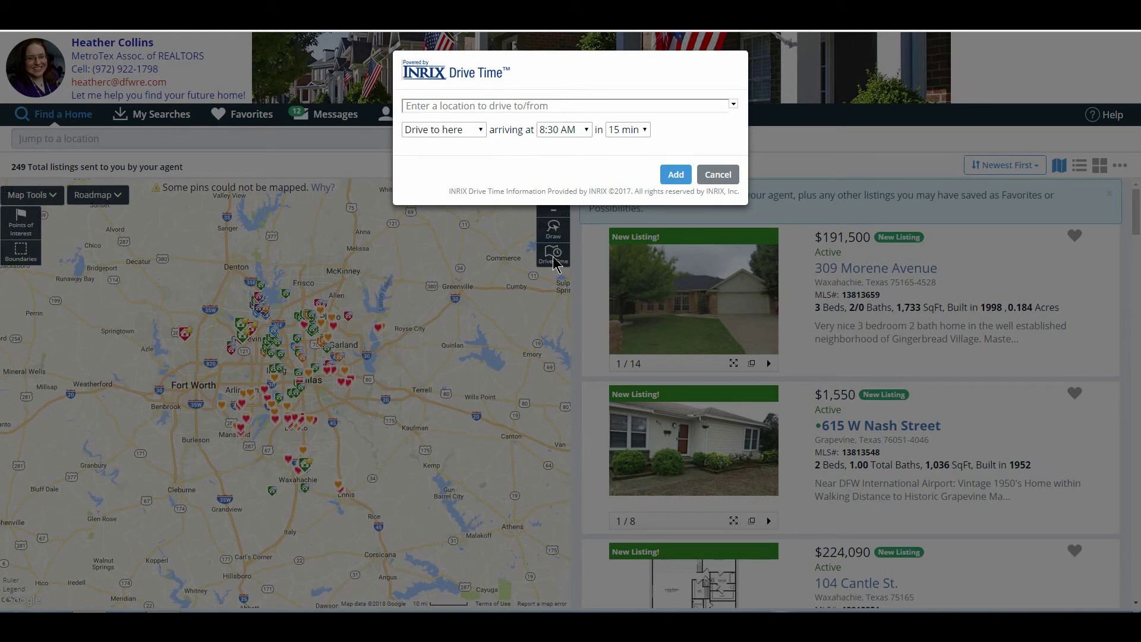
Add a Drive to here area for the Dallas destination address, arriving by 8:00 AM within 30 min.
{"action": "left_click", "coordinate": [573, 108]}
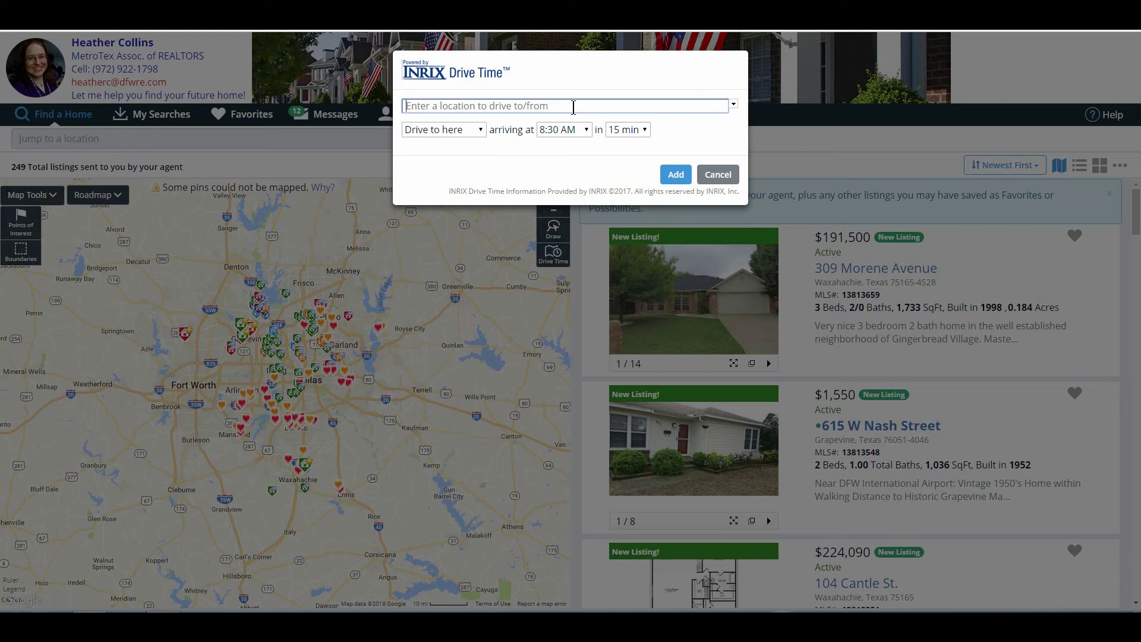
{"action": "type", "text": "82"}
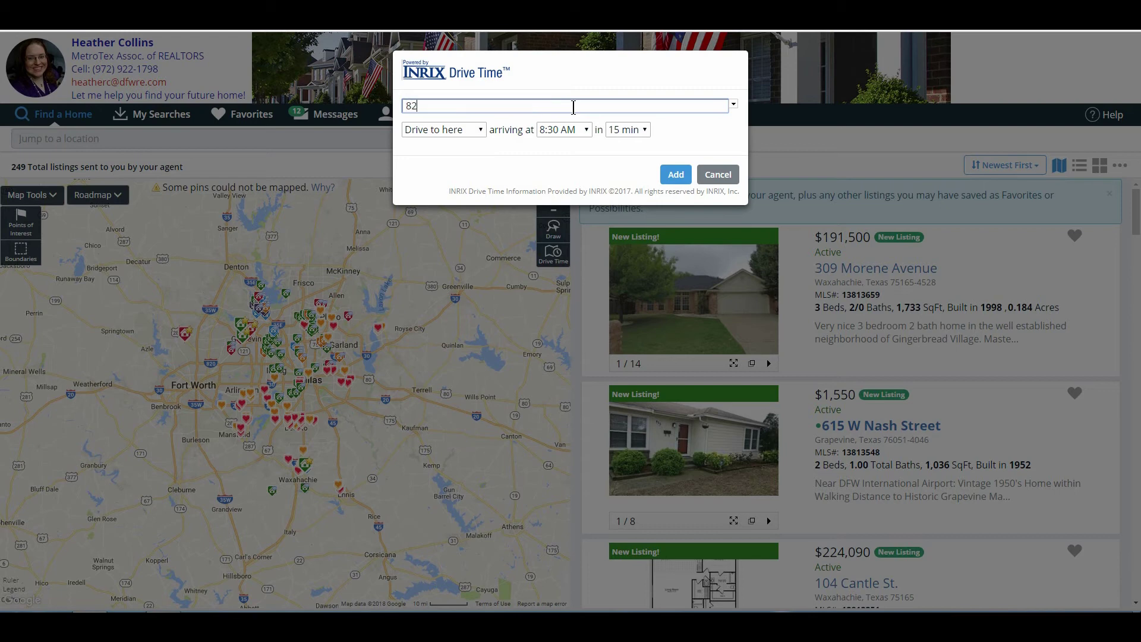
{"action": "type", "text": "01 north stemmons freeway"}
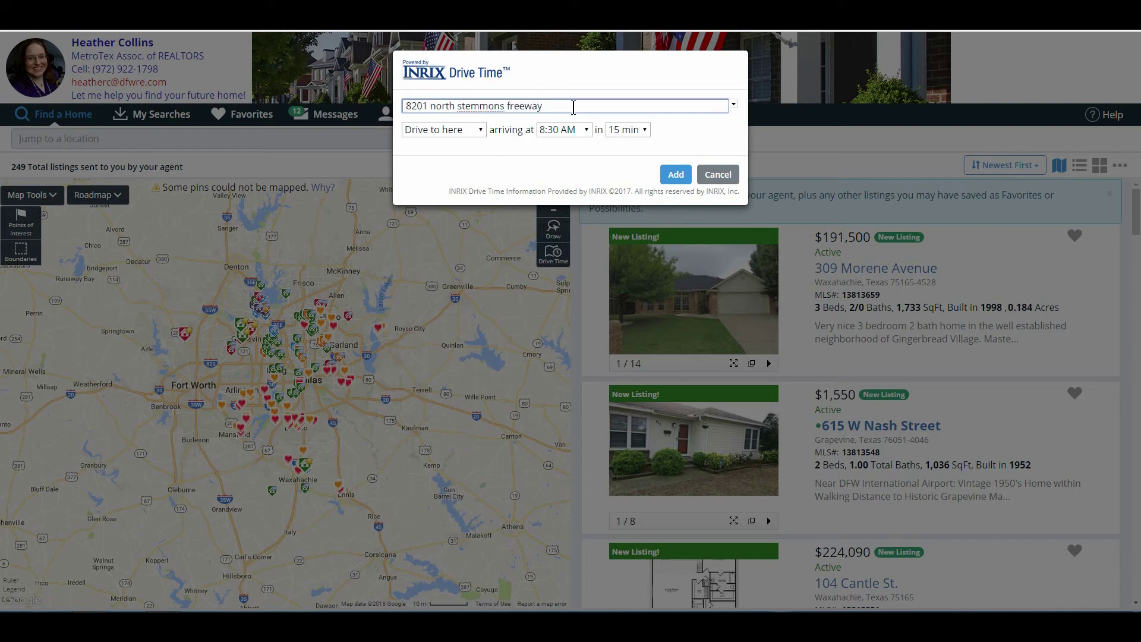
{"action": "type", "text": " dallas tx"}
{"action": "type", "text": "75247"}
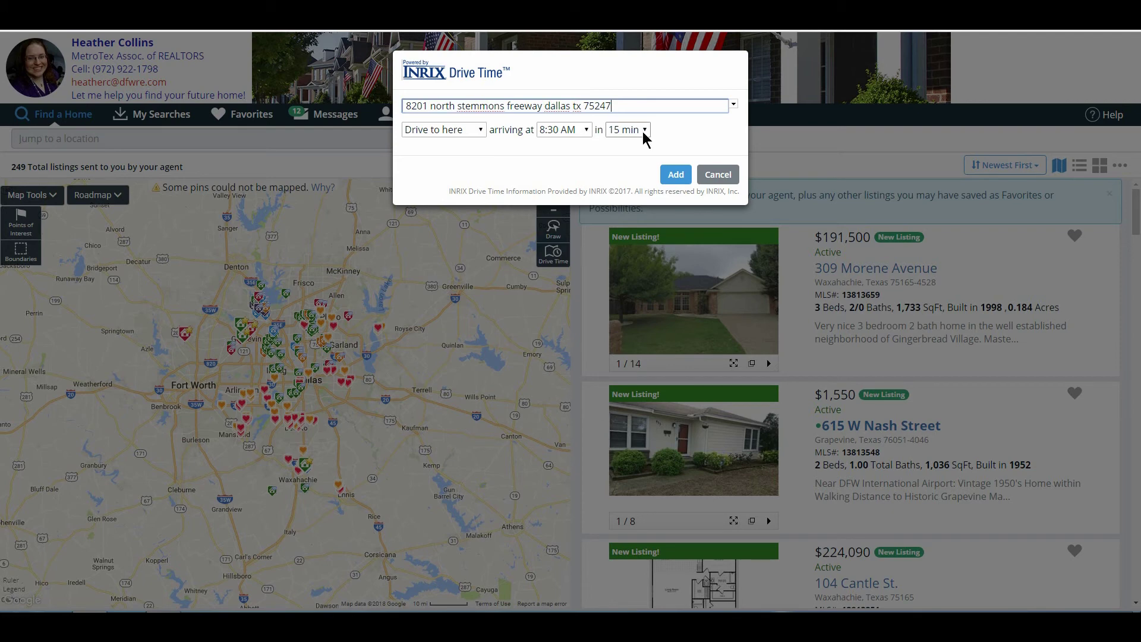
{"action": "left_click", "coordinate": [472, 131]}
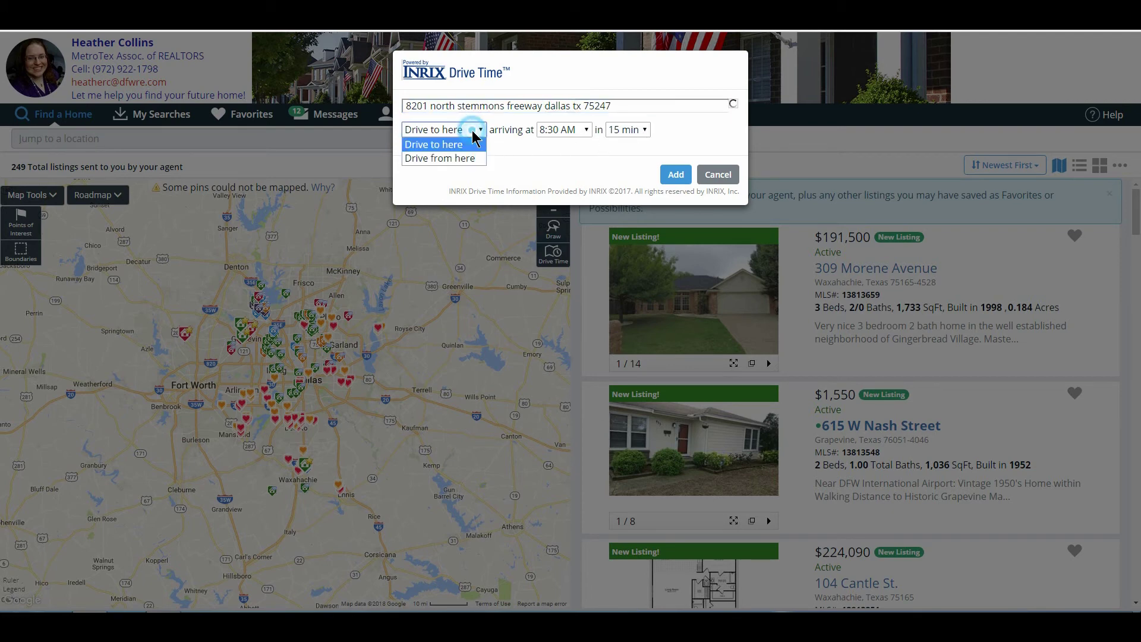
{"action": "left_click", "coordinate": [434, 145]}
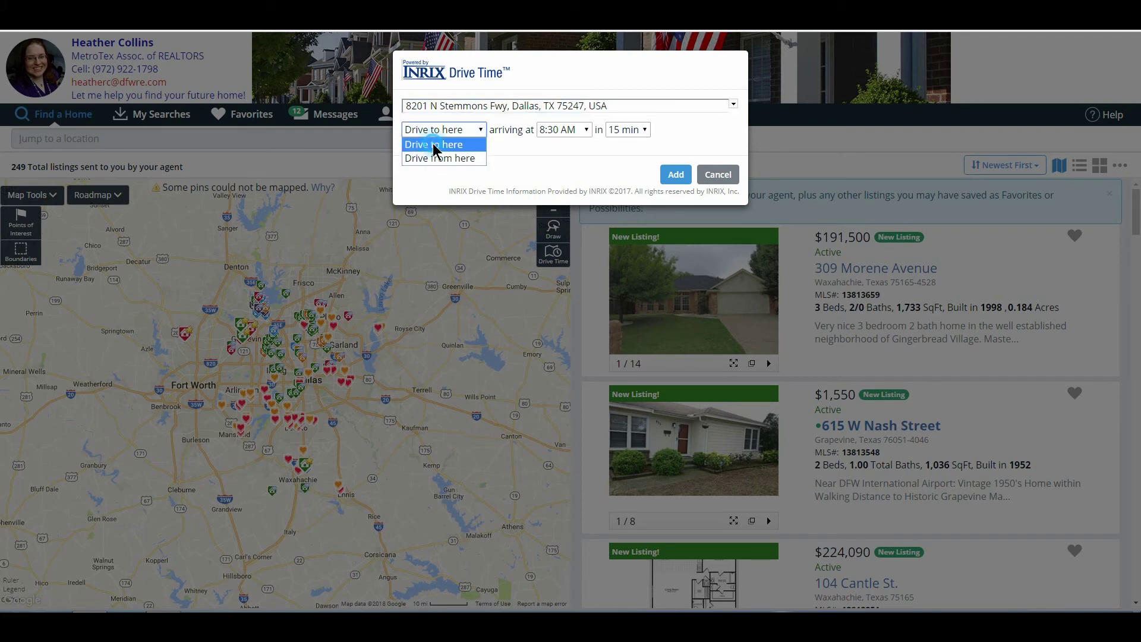
{"action": "left_click", "coordinate": [574, 129]}
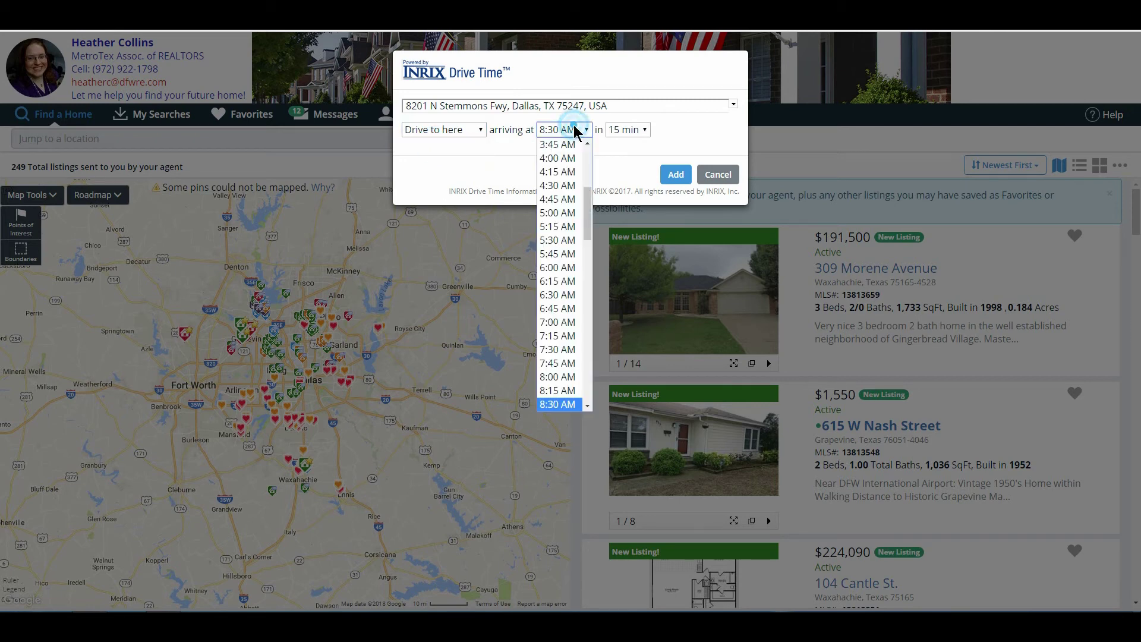
{"action": "left_click", "coordinate": [557, 377]}
{"action": "left_click", "coordinate": [631, 129]}
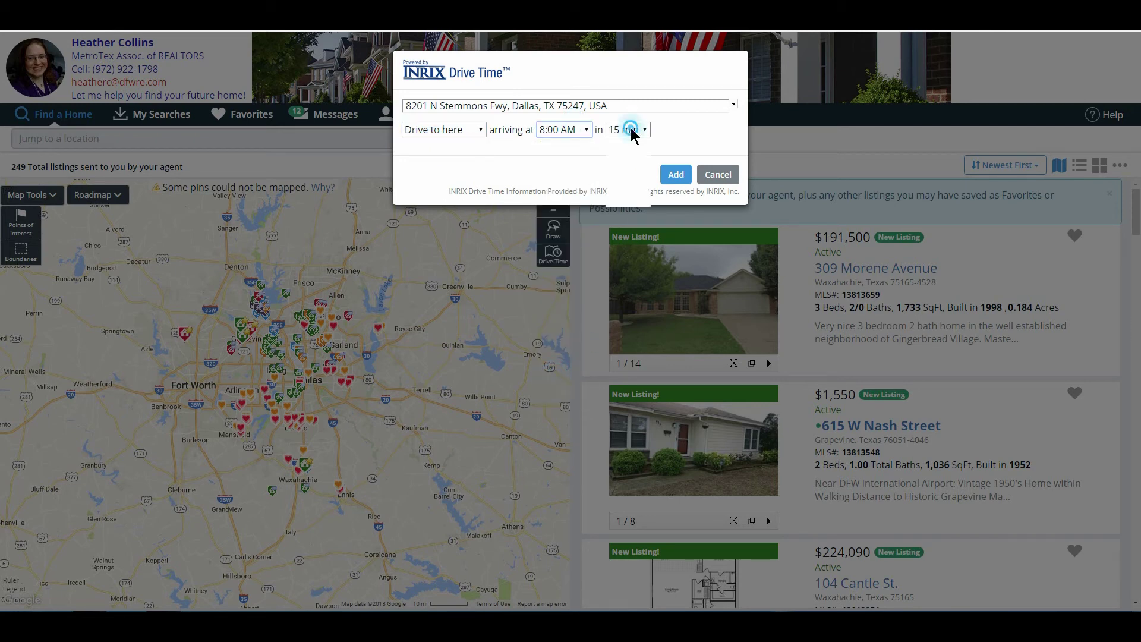
{"action": "left_click", "coordinate": [618, 155]}
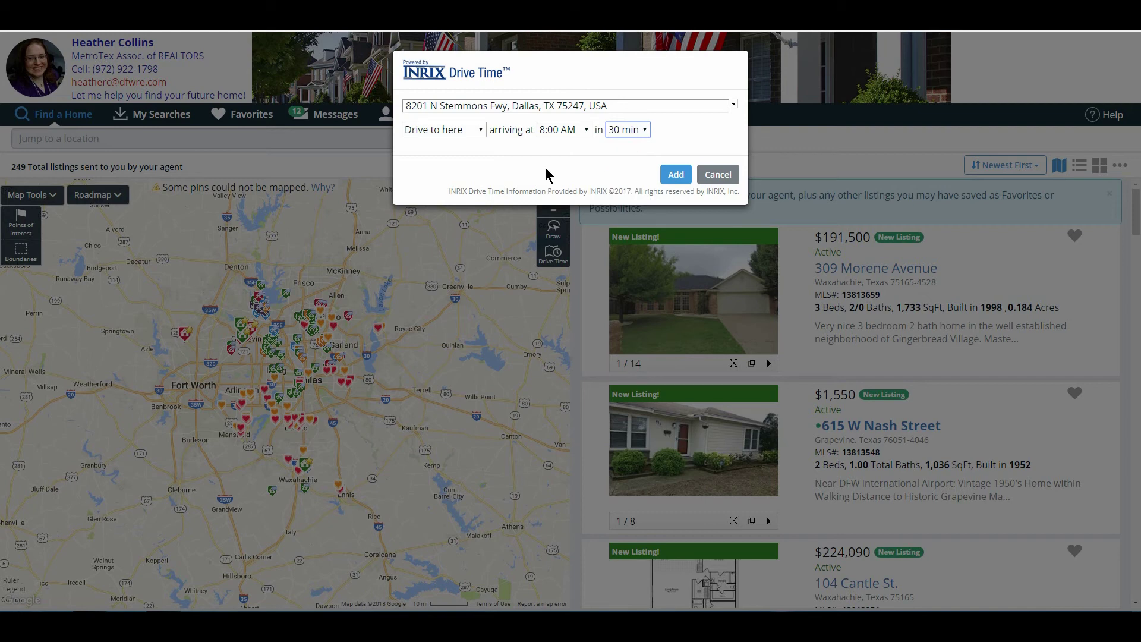
{"action": "left_click", "coordinate": [672, 177]}
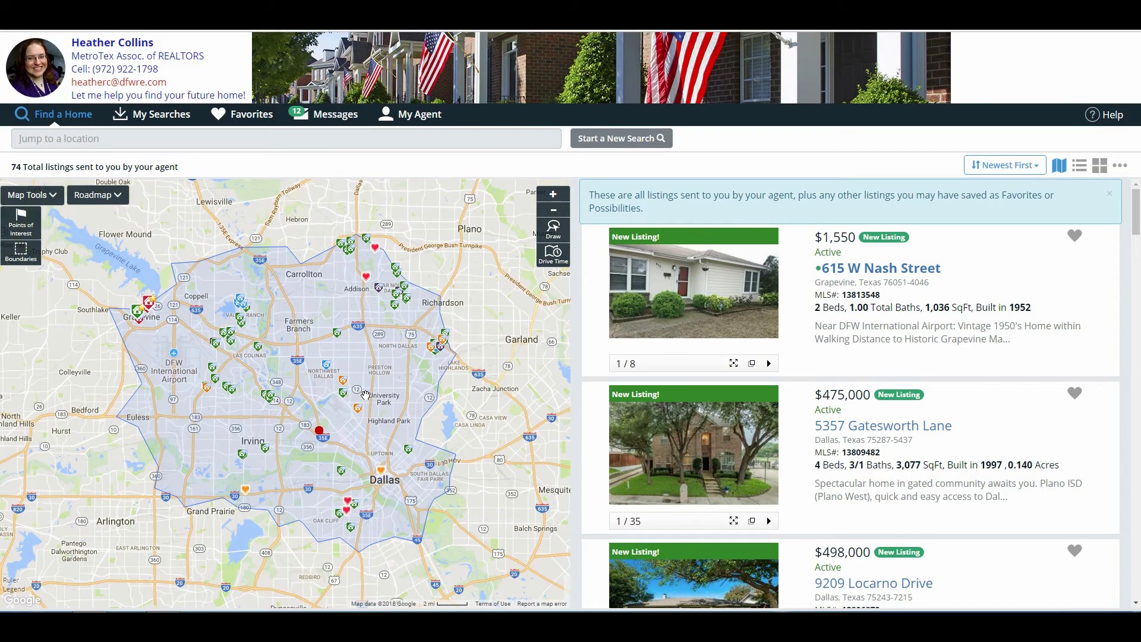
Open the red drive-time marker's popup showing Delete Shape and Change DriveTime Info.
{"action": "left_click", "coordinate": [320, 432]}
{"action": "mouse_move", "coordinate": [320, 430]}
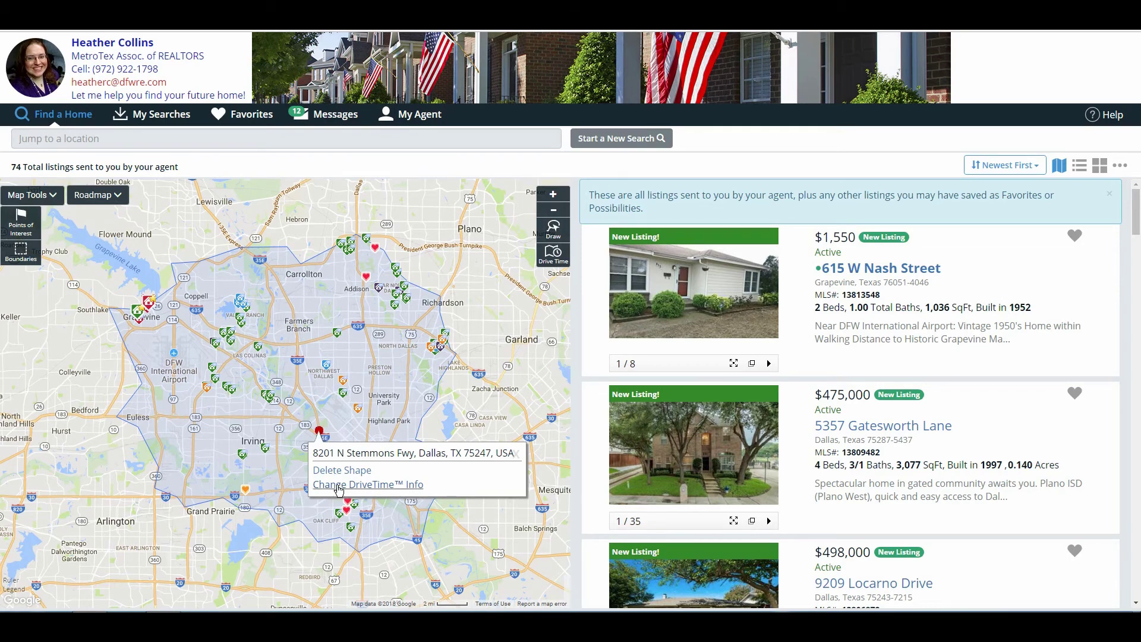
Change the drive-time duration from 30 to 15 min and update the area.
{"action": "left_click", "coordinate": [395, 486]}
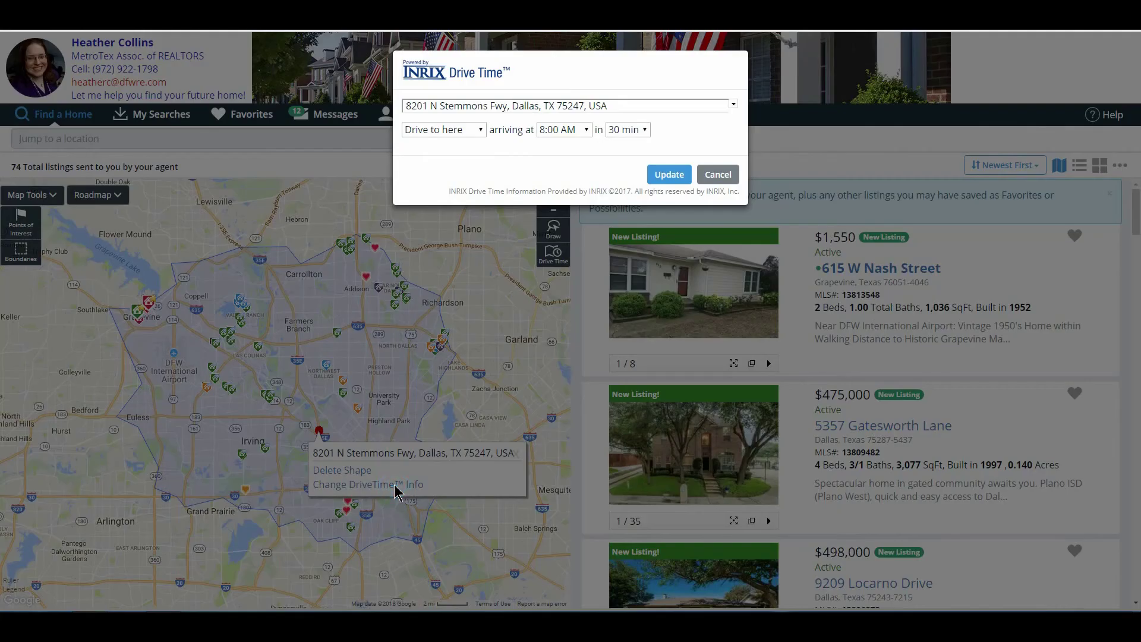
{"action": "left_click", "coordinate": [629, 130]}
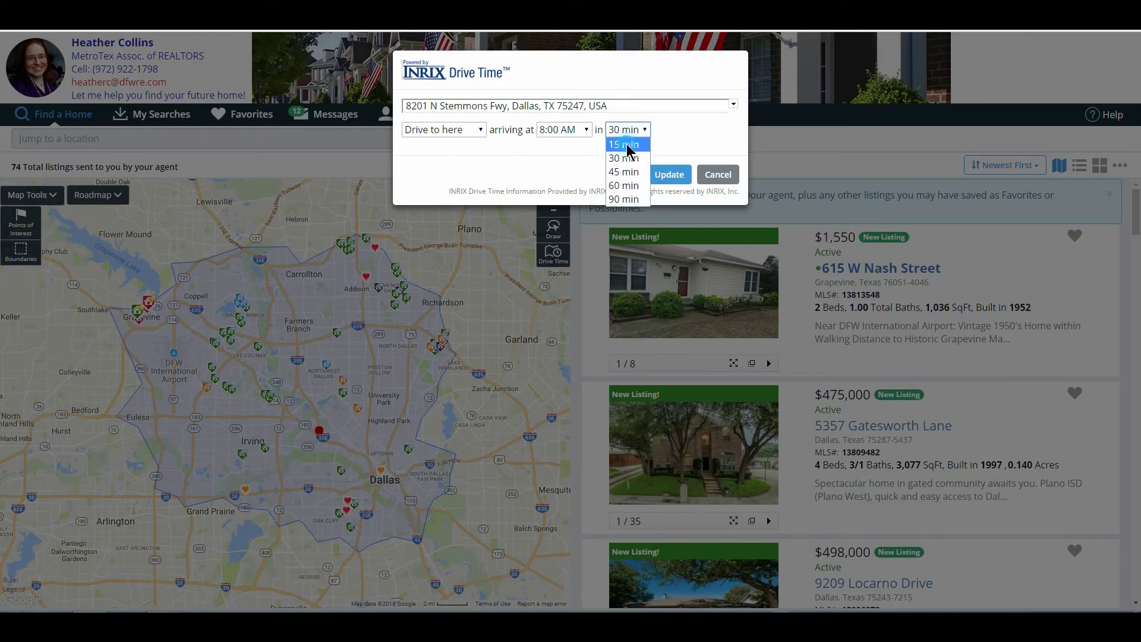
{"action": "left_click", "coordinate": [621, 152]}
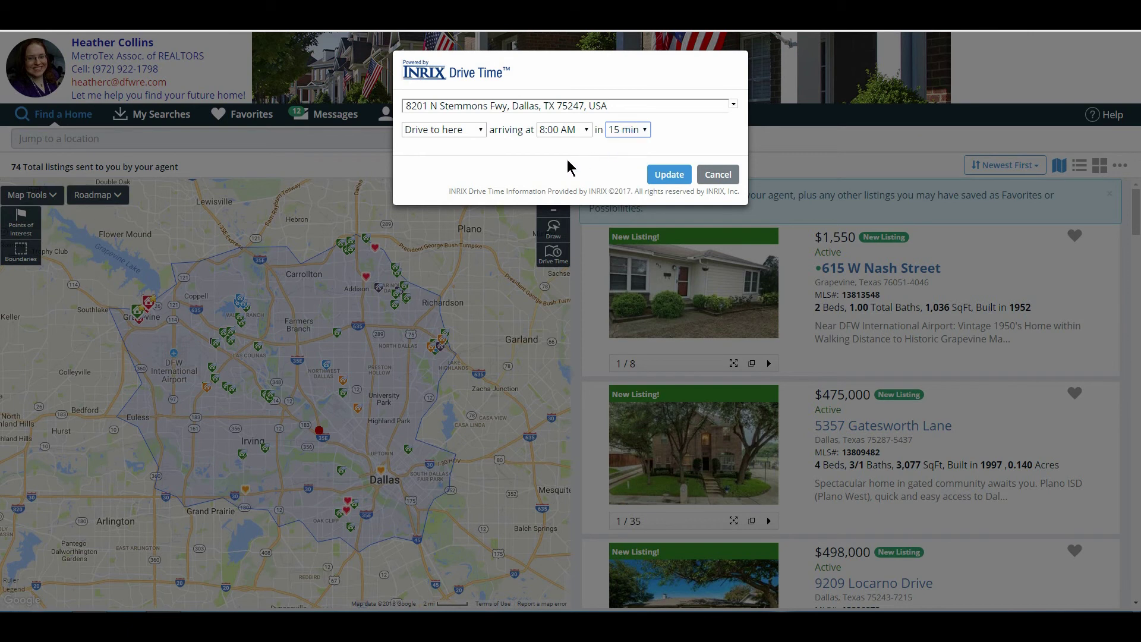
{"action": "left_click", "coordinate": [659, 175]}
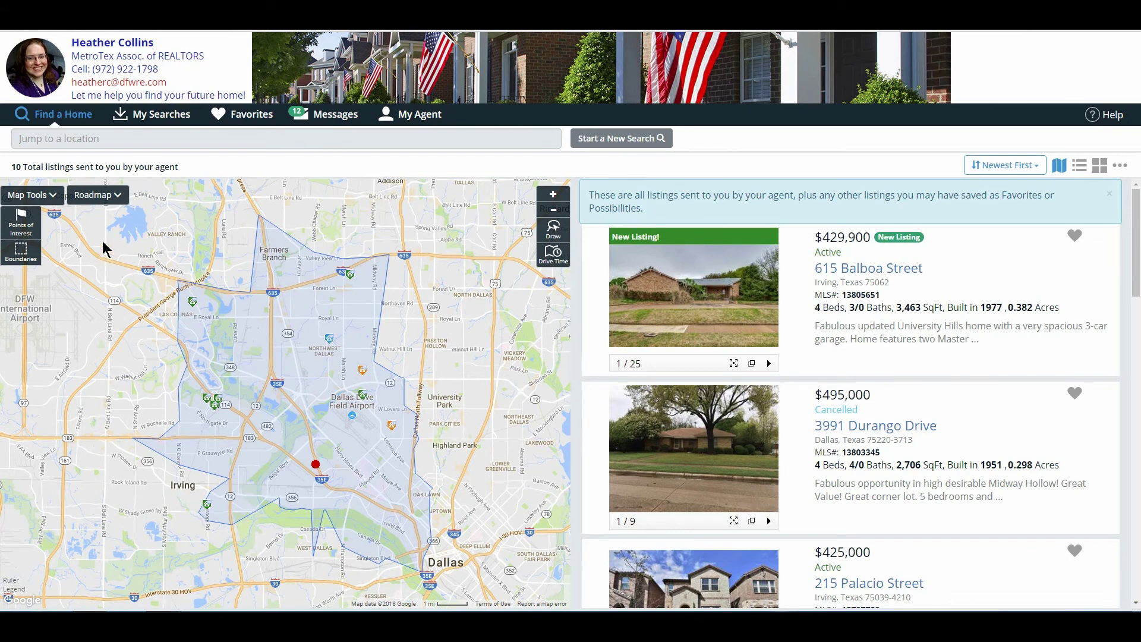
Try the Satellite, Hybrid and Terrain map styles, then settle on Roadmap.
{"action": "left_click", "coordinate": [110, 196]}
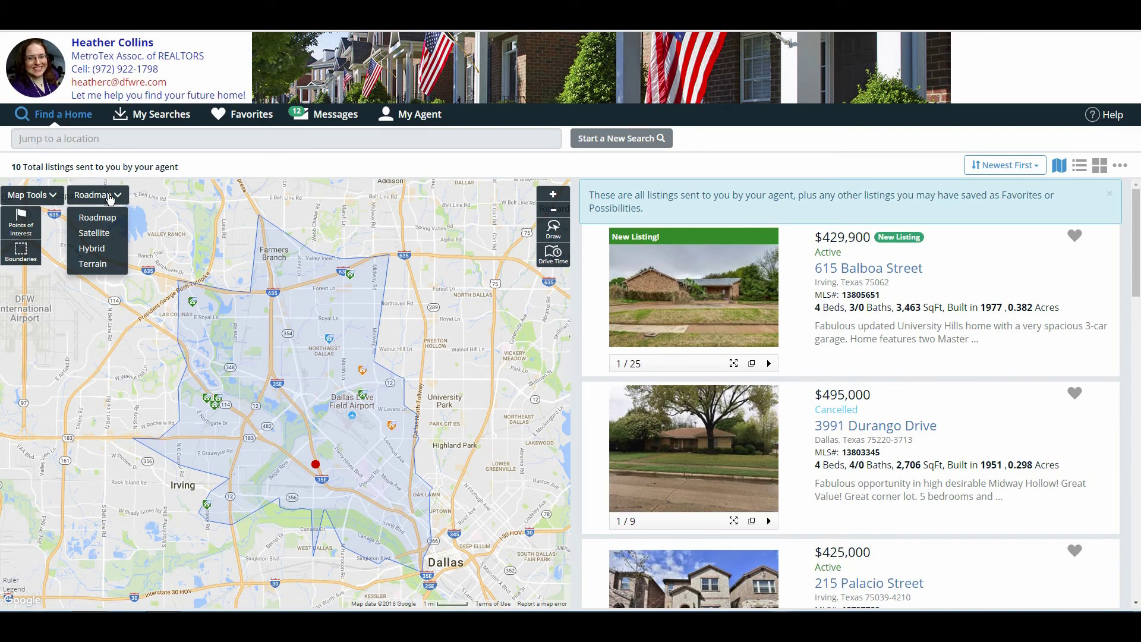
{"action": "left_click", "coordinate": [93, 233]}
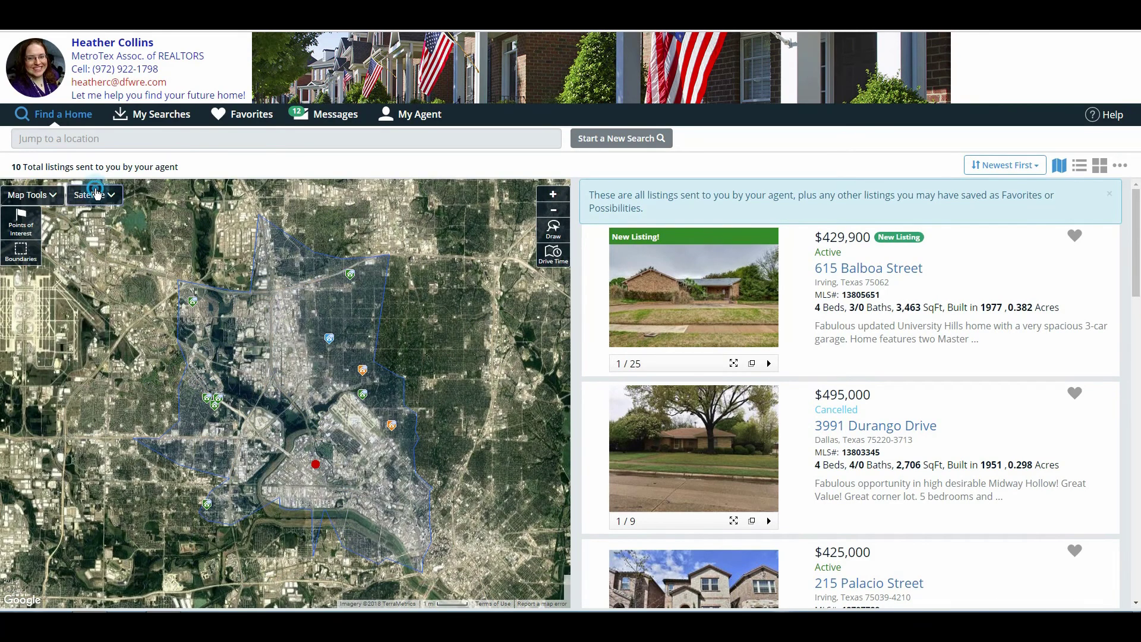
{"action": "left_click", "coordinate": [93, 195]}
{"action": "left_click", "coordinate": [92, 249]}
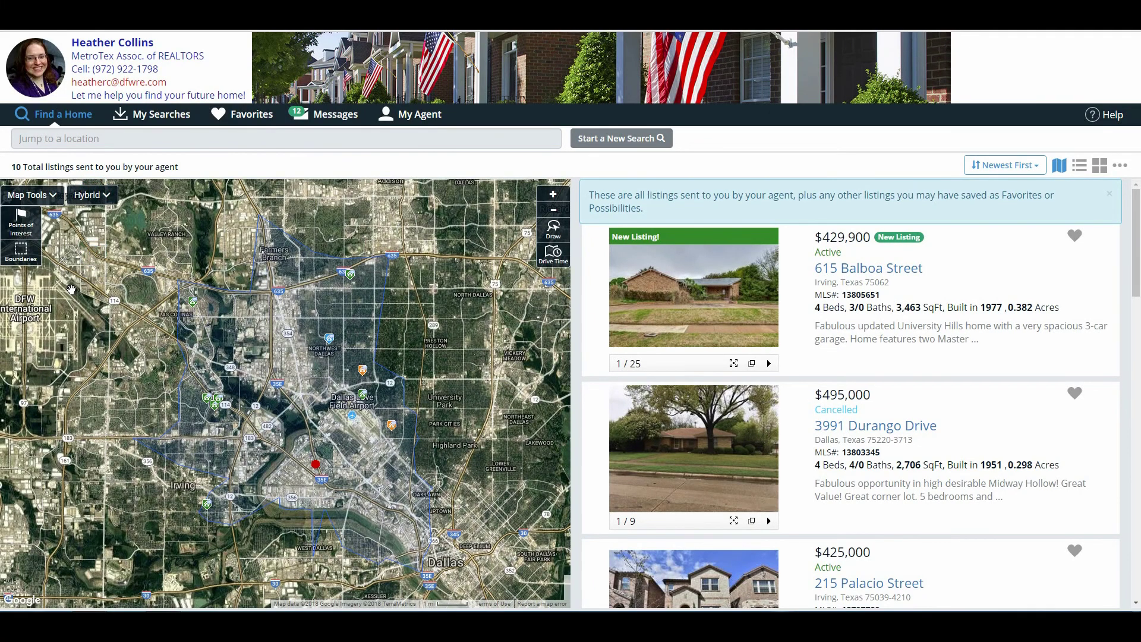
{"action": "left_click", "coordinate": [101, 195]}
{"action": "left_click", "coordinate": [93, 264]}
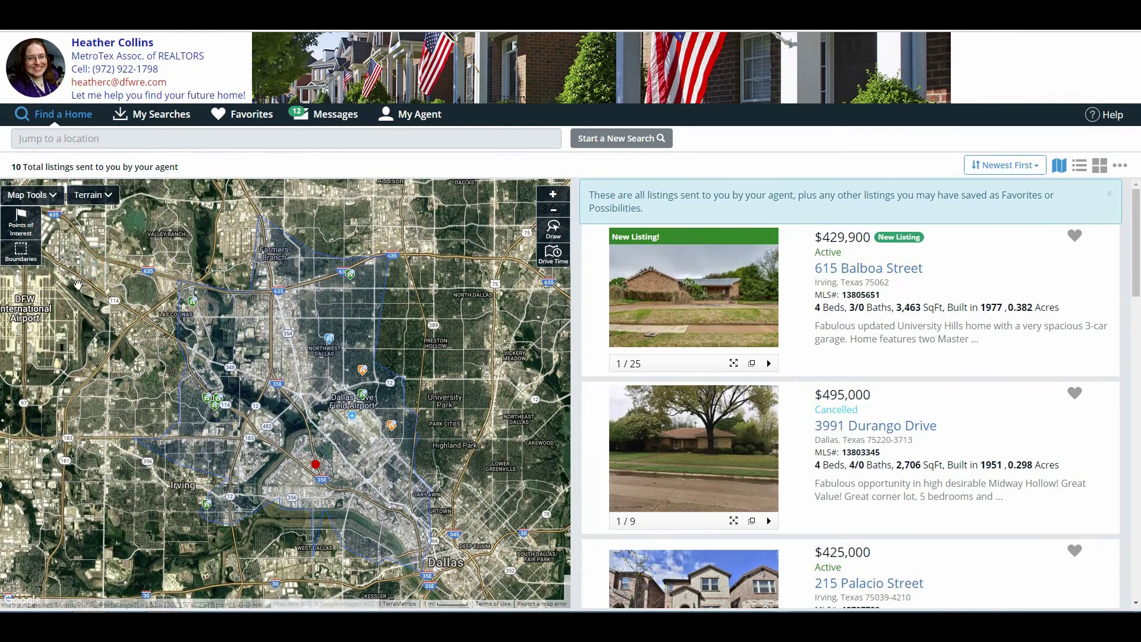
{"action": "left_click", "coordinate": [92, 195]}
{"action": "left_click", "coordinate": [97, 218]}
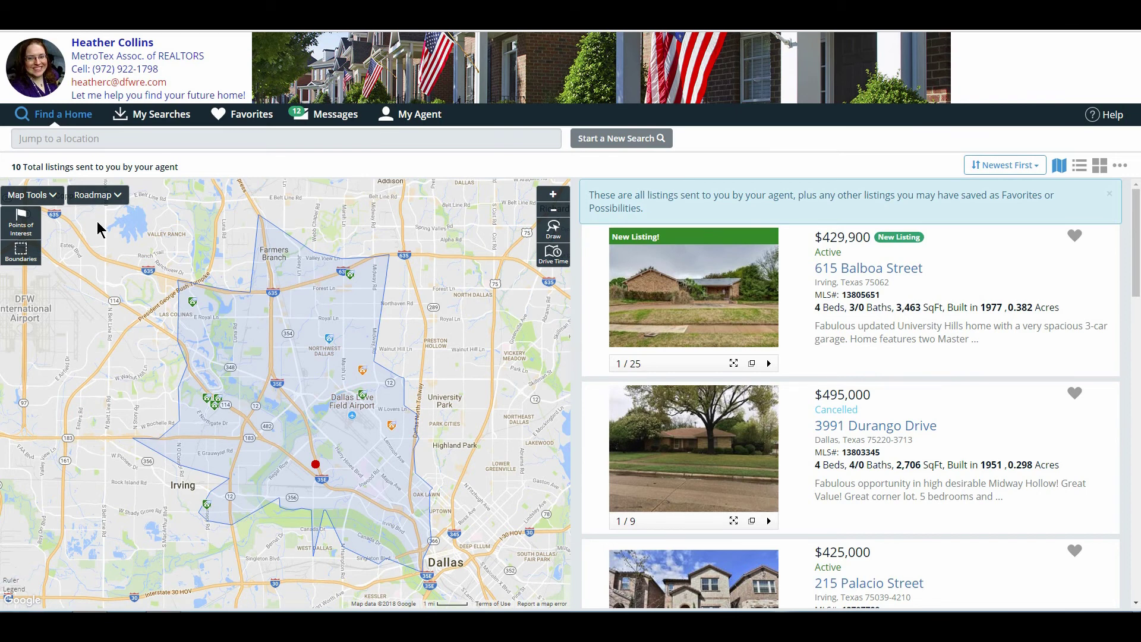
Start a new search limited to Residential, RES-Single Family properties.
{"action": "left_click", "coordinate": [632, 144]}
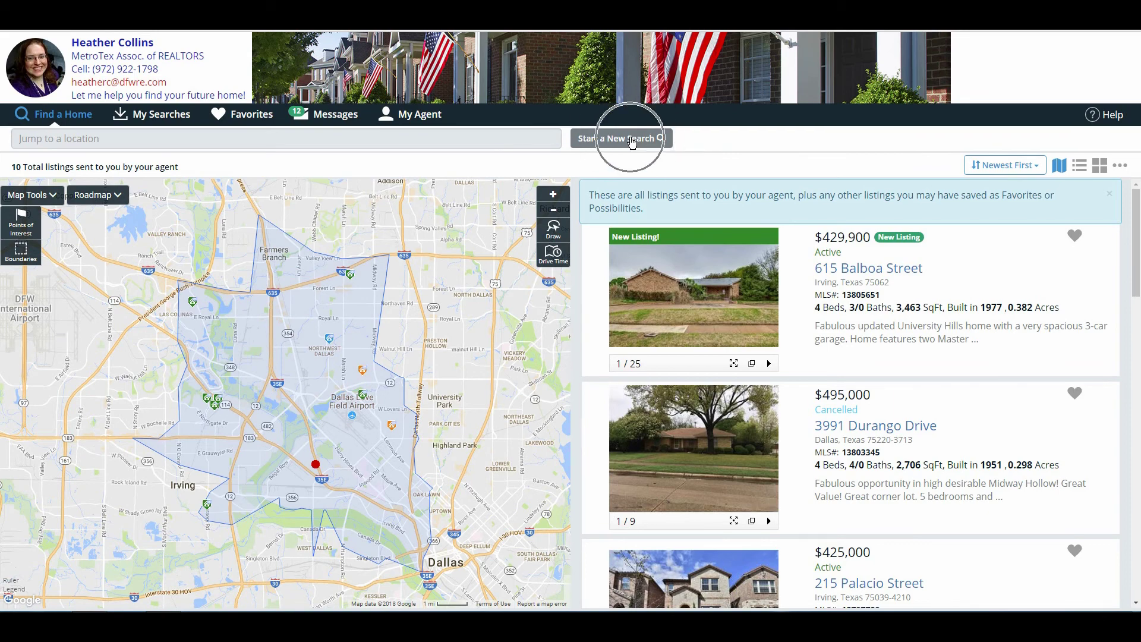
{"action": "left_click", "coordinate": [632, 141]}
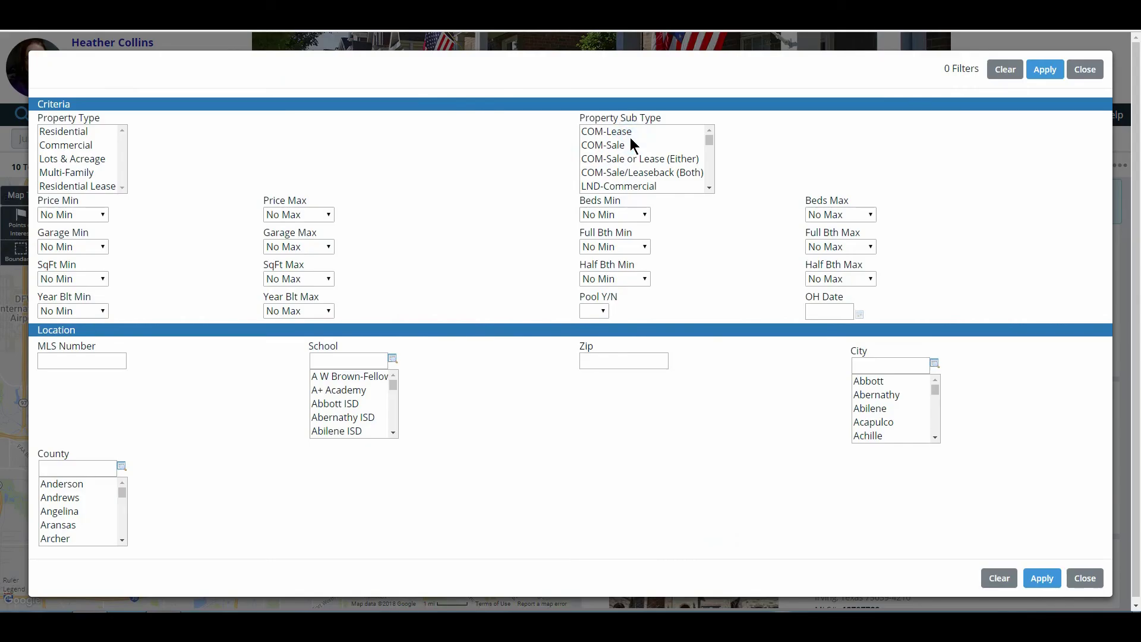
{"action": "left_click", "coordinate": [72, 132]}
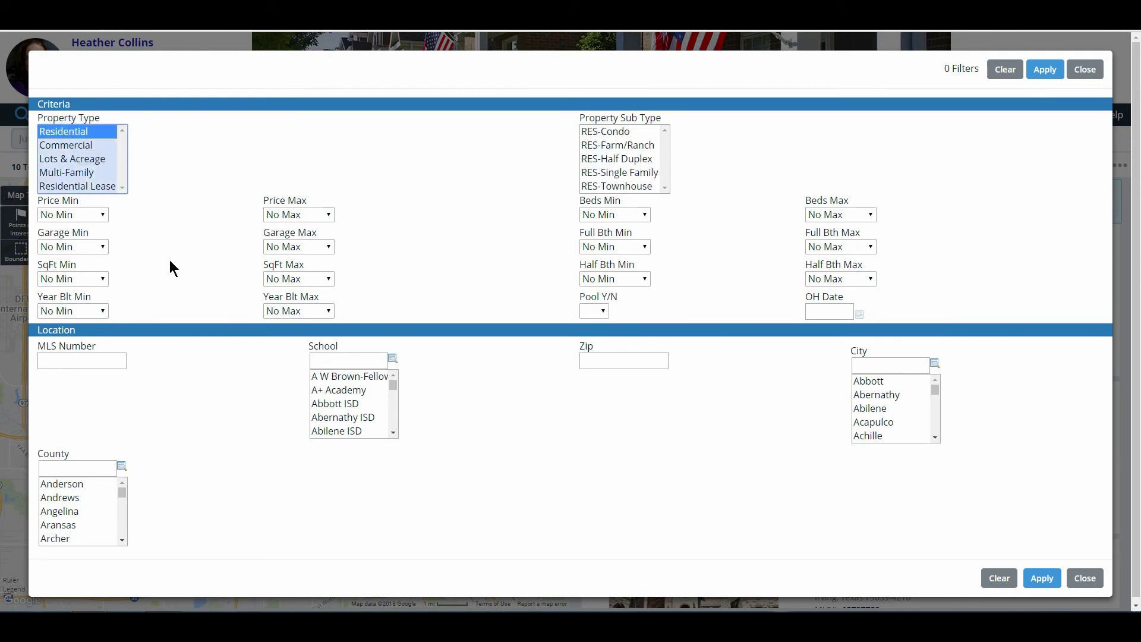
{"action": "left_click", "coordinate": [626, 173]}
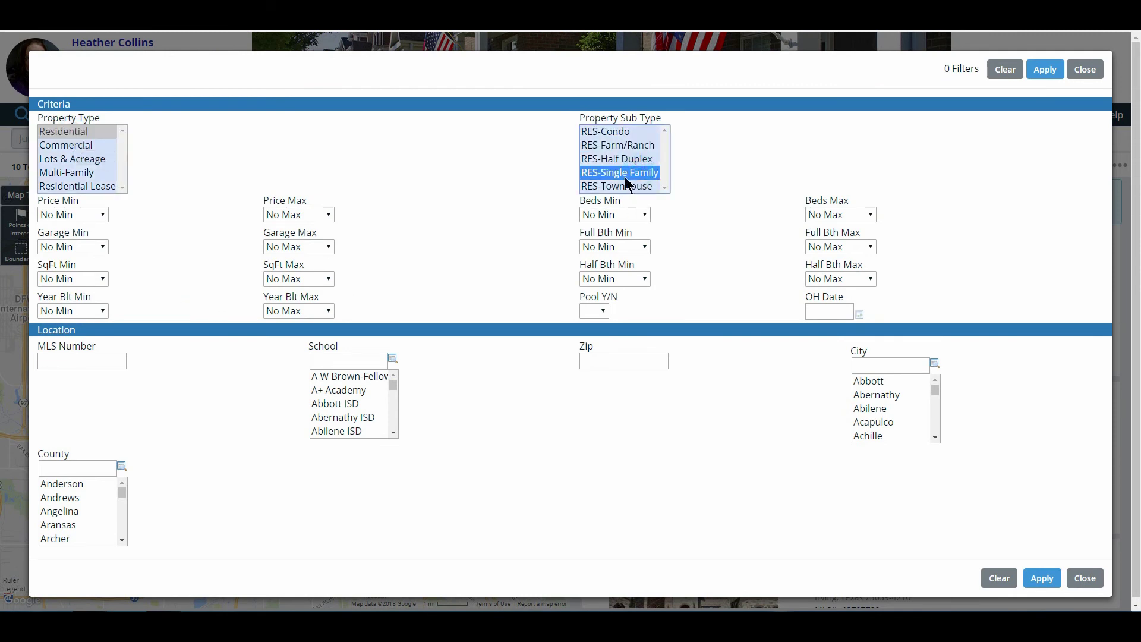
Set Beds Min 3 and Full Bth Min 2, then apply the filters.
{"action": "left_click", "coordinate": [646, 218]}
{"action": "left_click", "coordinate": [621, 271]}
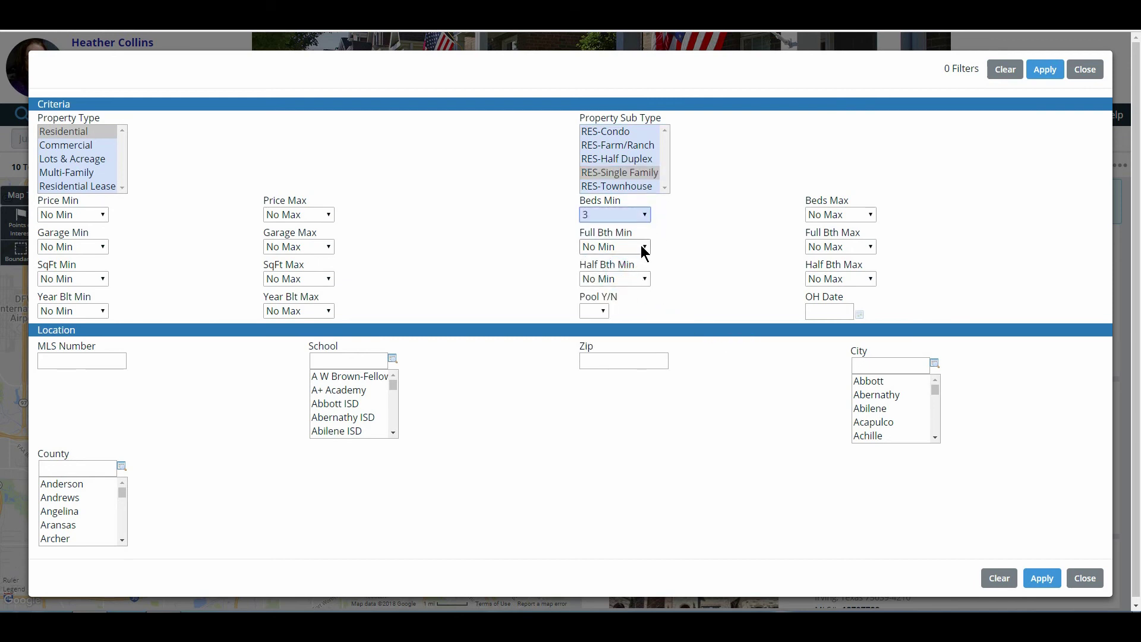
{"action": "left_click", "coordinate": [643, 246]}
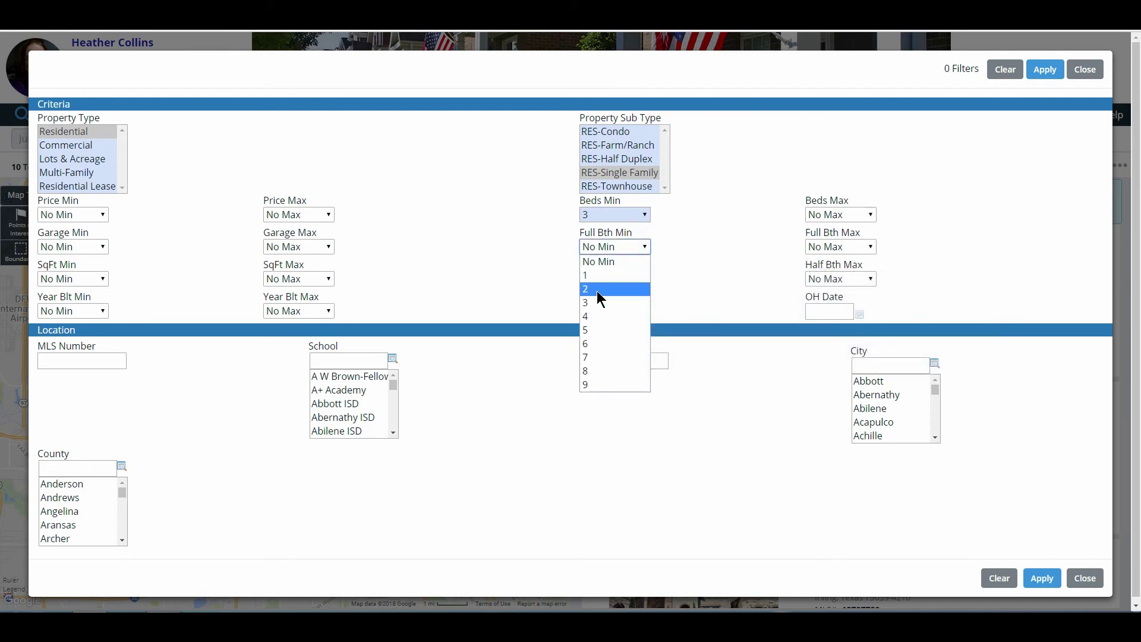
{"action": "left_click", "coordinate": [630, 290]}
{"action": "left_click", "coordinate": [481, 291]}
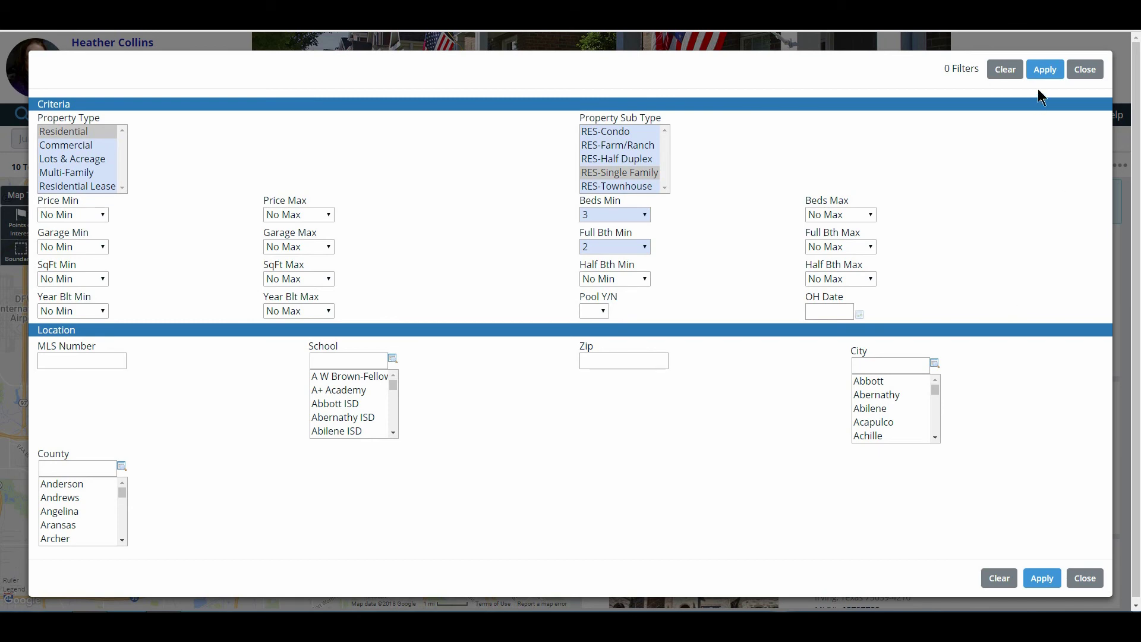
{"action": "left_click", "coordinate": [1042, 70]}
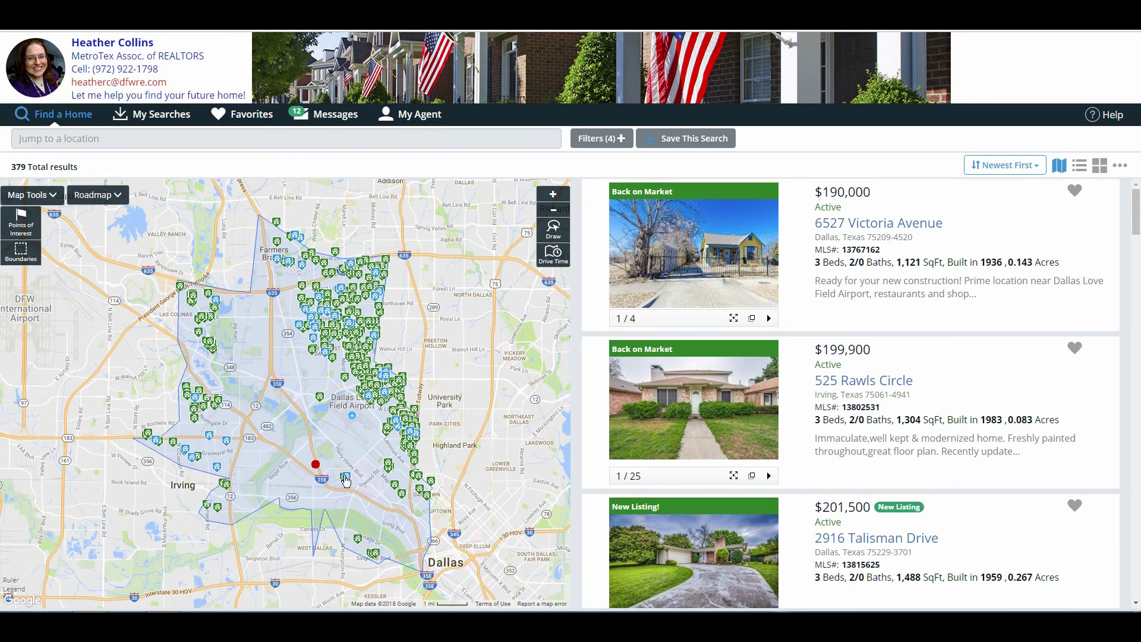
Save the current filtered search under the name 'Drive Time Area'.
{"action": "mouse_move", "coordinate": [349, 479]}
{"action": "left_click", "coordinate": [682, 144]}
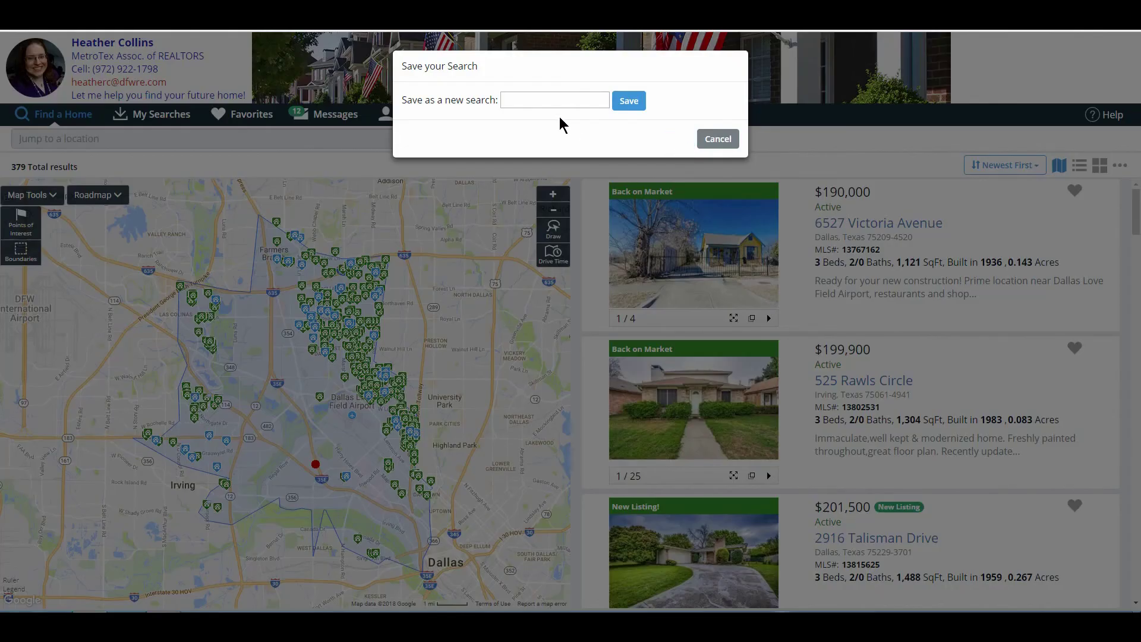
{"action": "left_click", "coordinate": [546, 99]}
{"action": "type", "text": "Drive Time Area"}
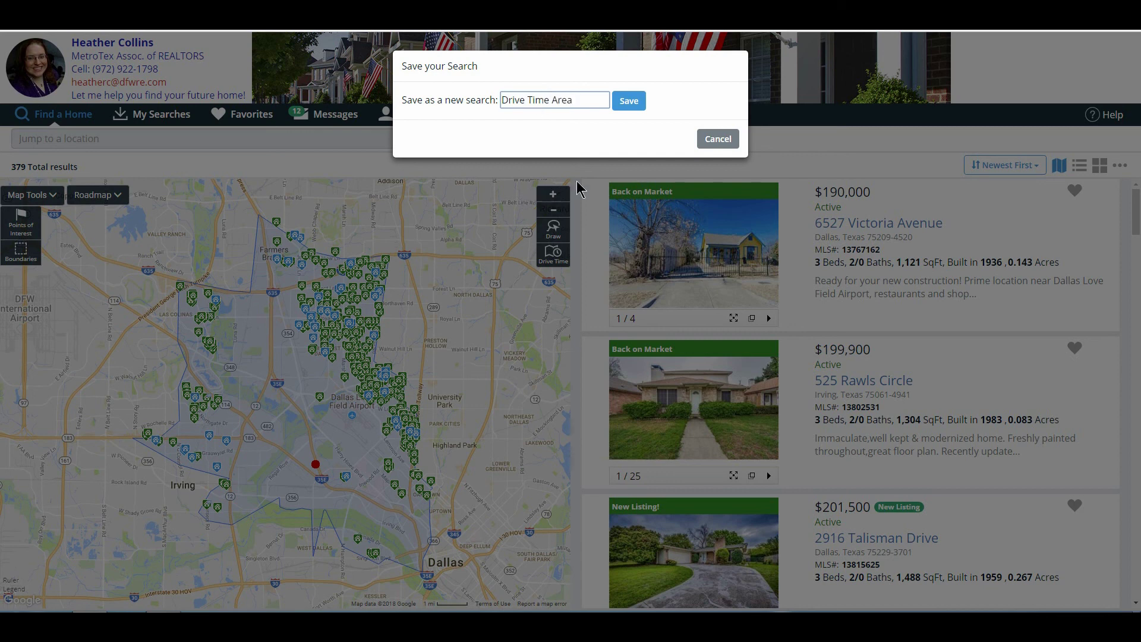
{"action": "left_click", "coordinate": [632, 106]}
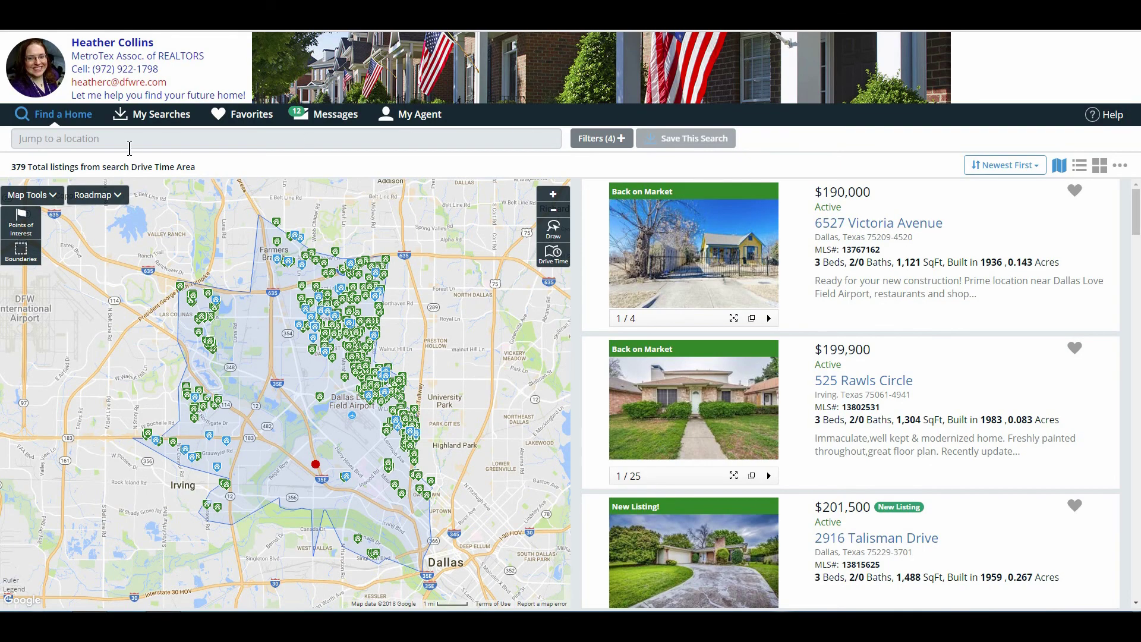
Confirm Drive Time Area appears in My Searches, then go back to Find a Home.
{"action": "left_click", "coordinate": [157, 121]}
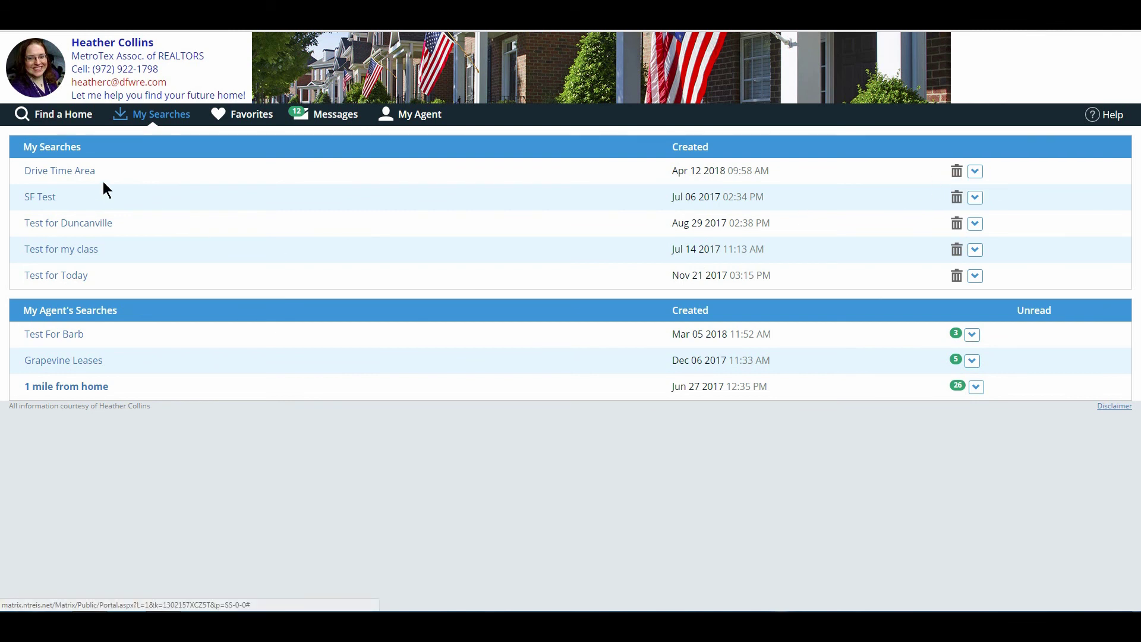
{"action": "left_click", "coordinate": [69, 114]}
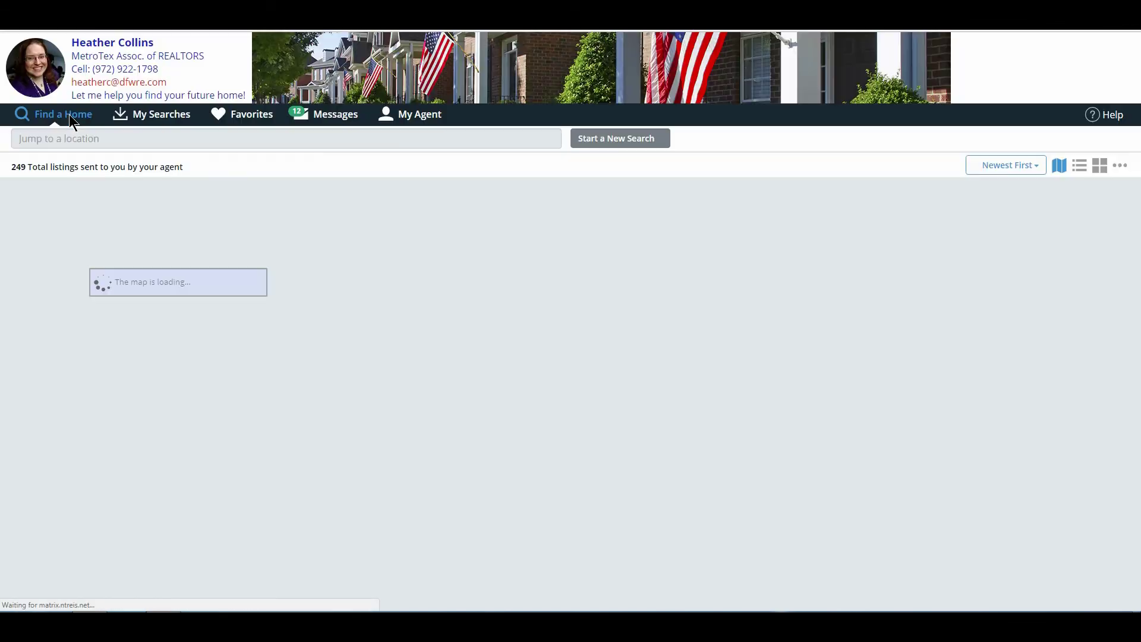